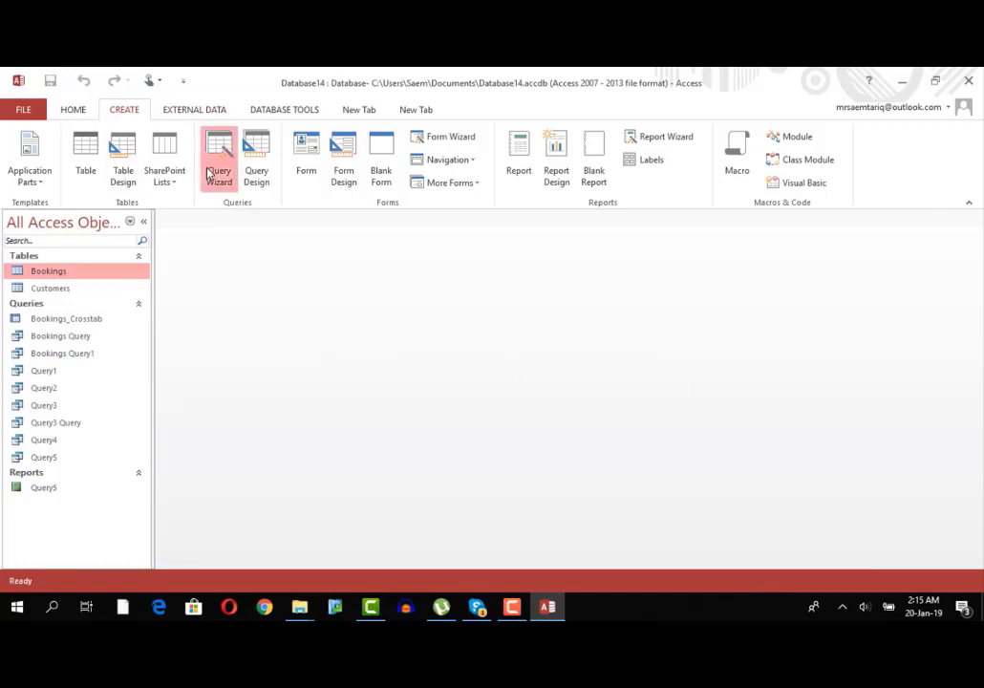
left_click(216, 172)
left_click(566, 236)
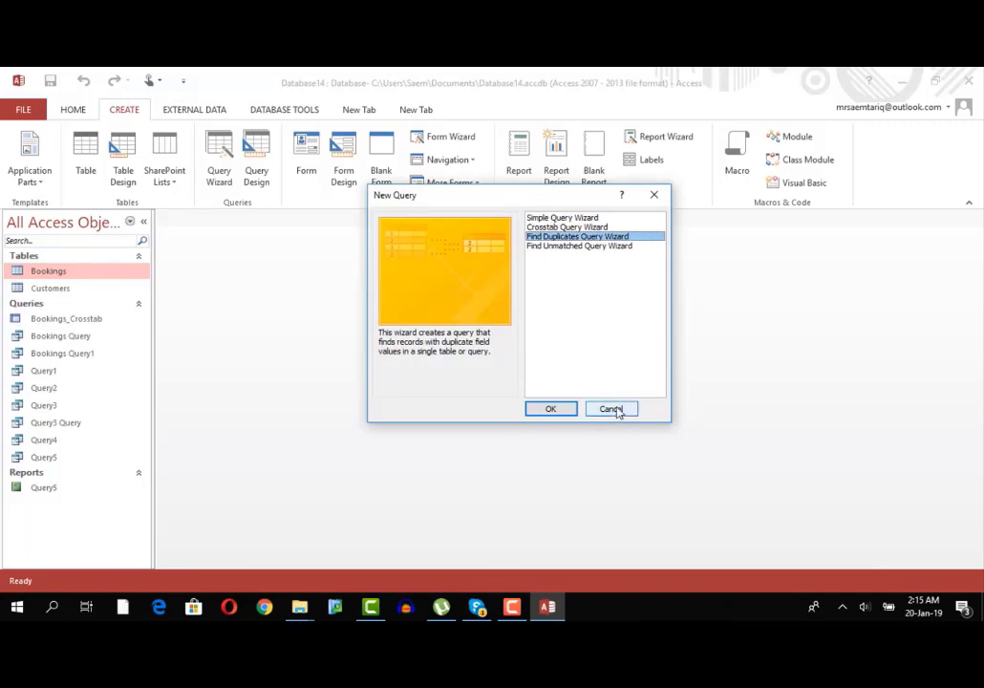
left_click(611, 409)
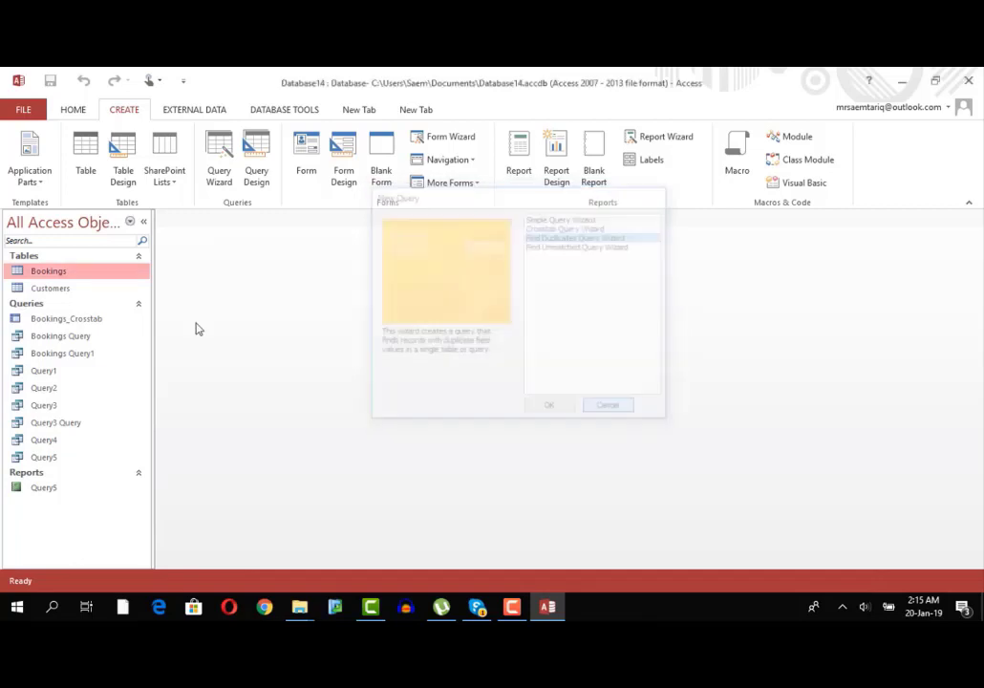
Open the Bookings table and examine the Customer_ID column for repeated values.
double_click(94, 274)
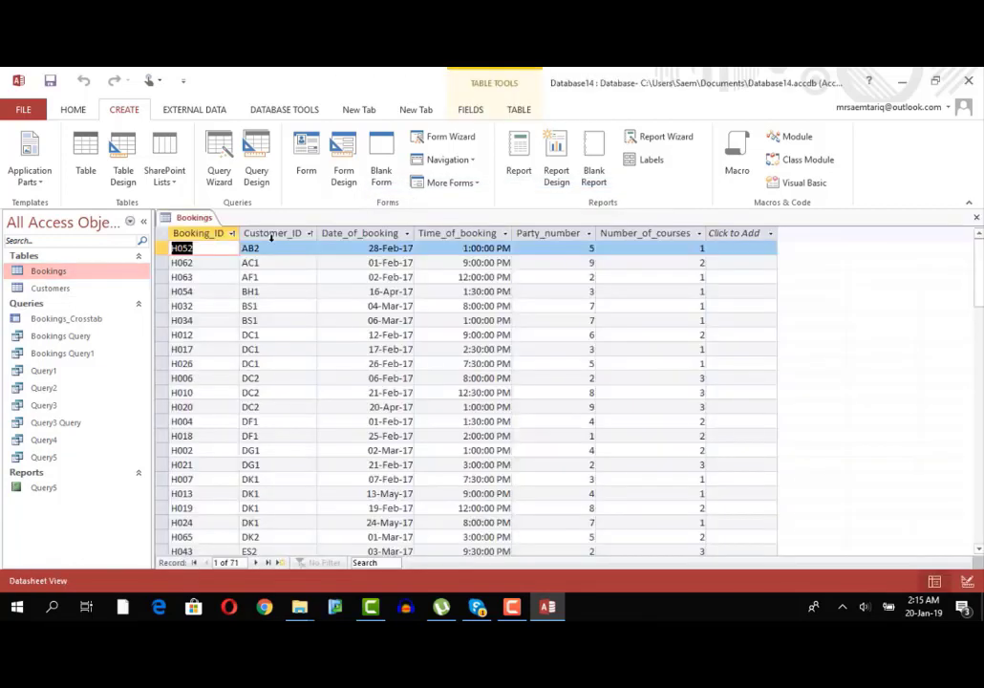
left_click(271, 234)
left_click(73, 109)
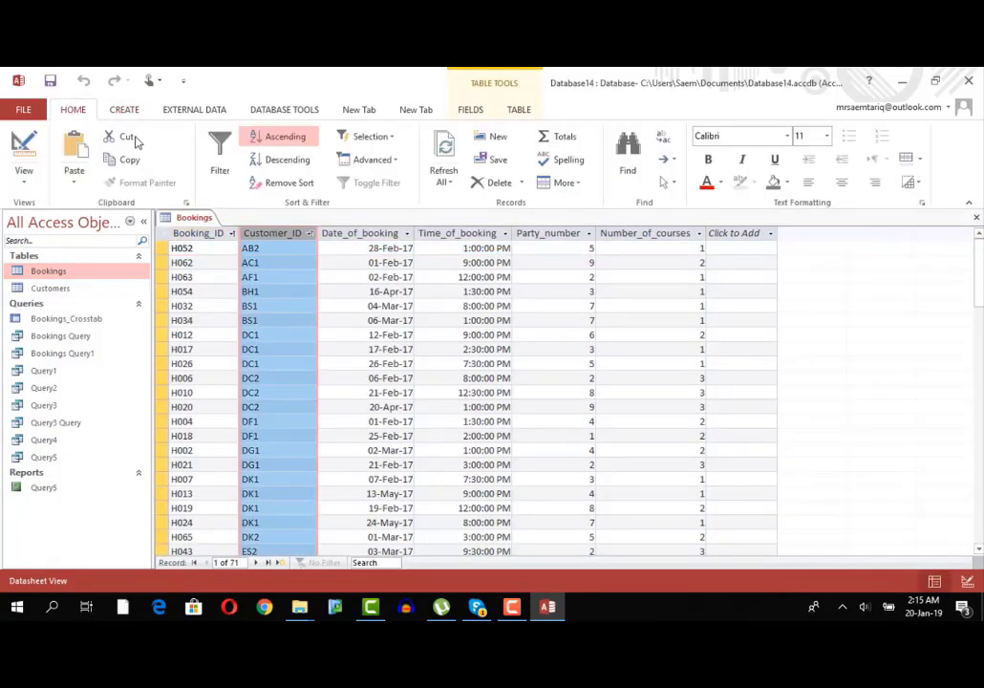
left_click(255, 249)
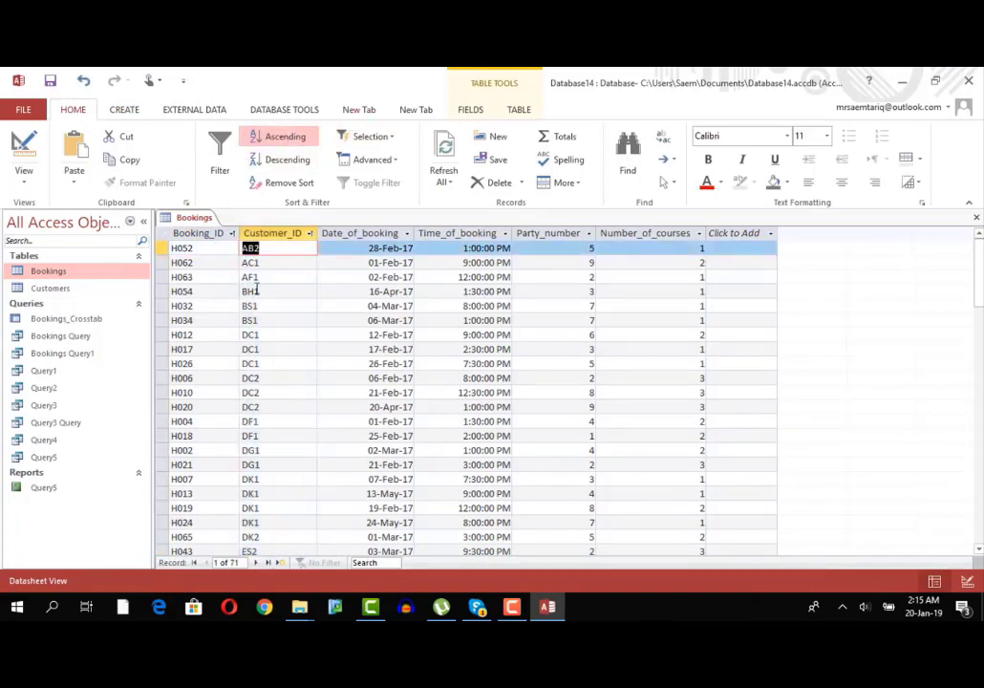
left_click(248, 291)
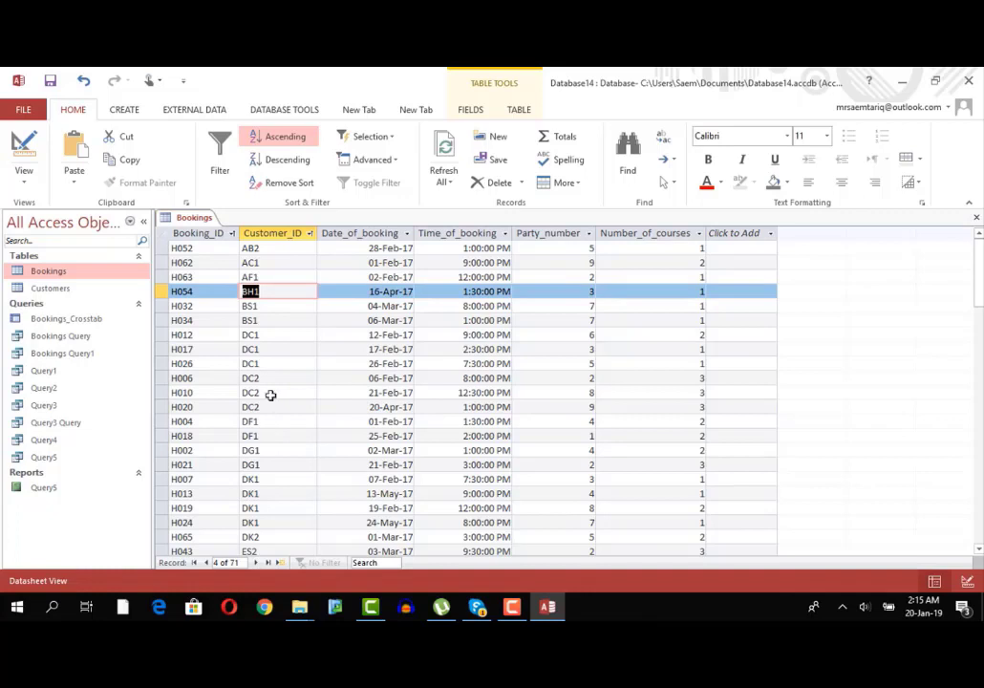
Start the Find Duplicates Query Wizard and choose the Bookings table as the one to search.
left_click(124, 109)
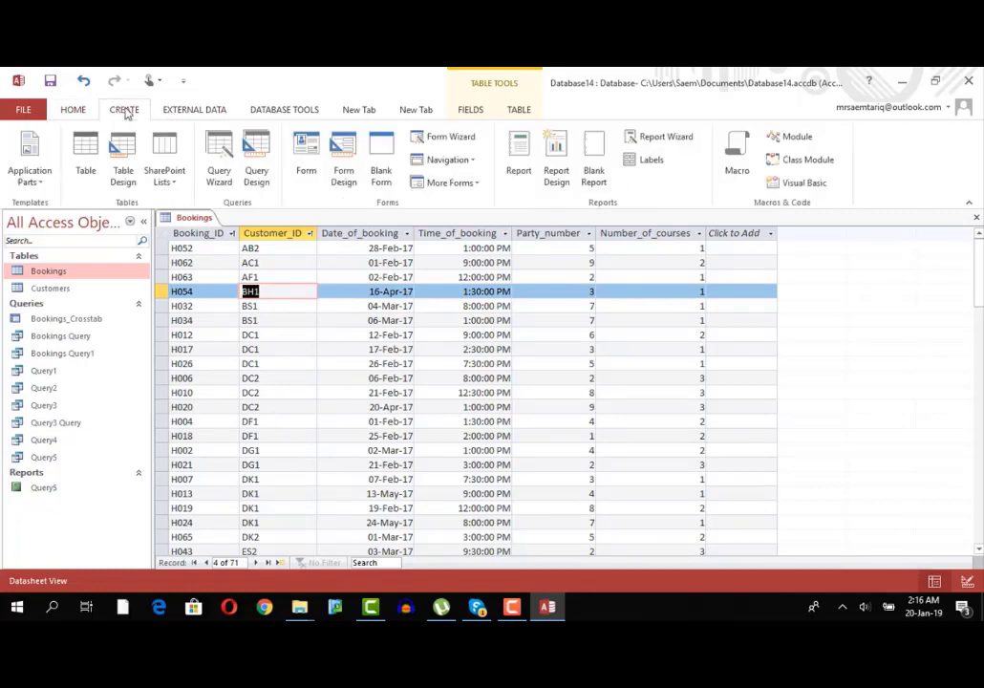
left_click(212, 179)
left_click(436, 380)
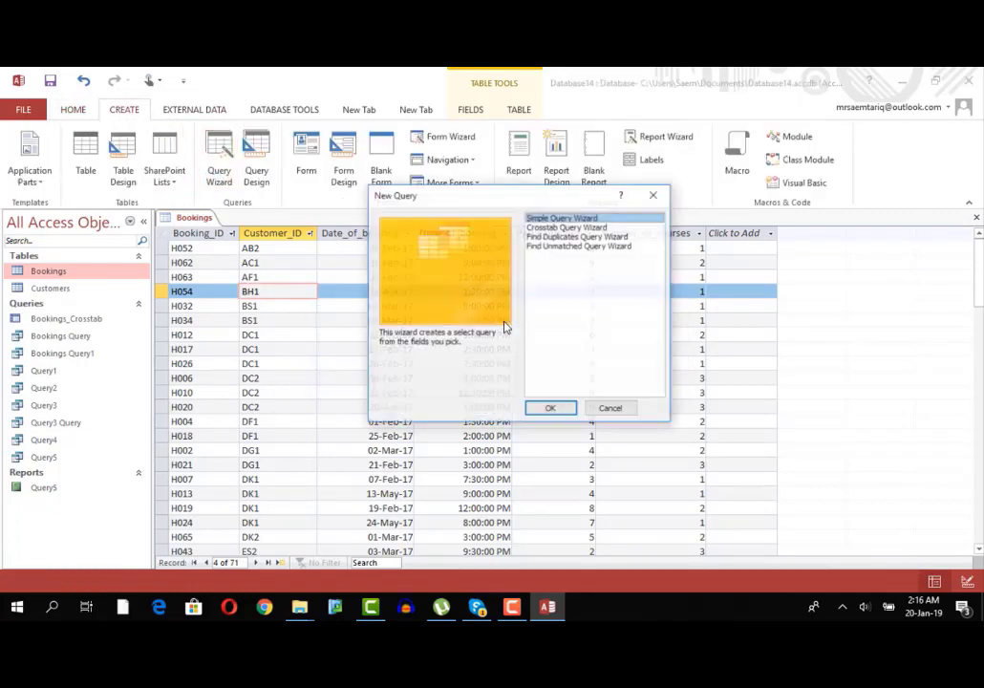
left_click(568, 236)
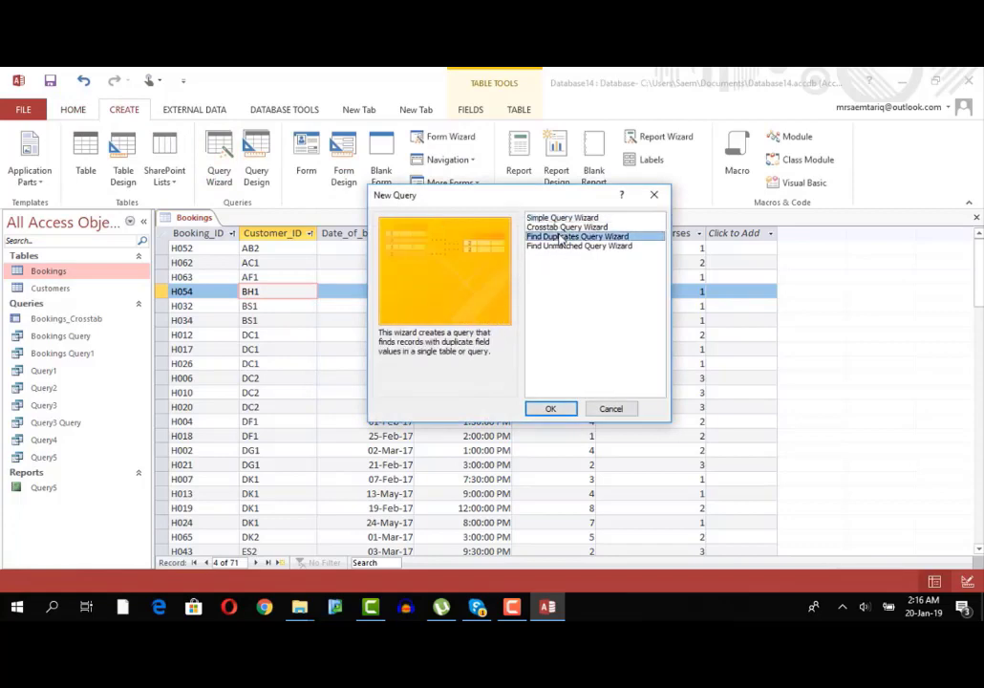
left_click(552, 409)
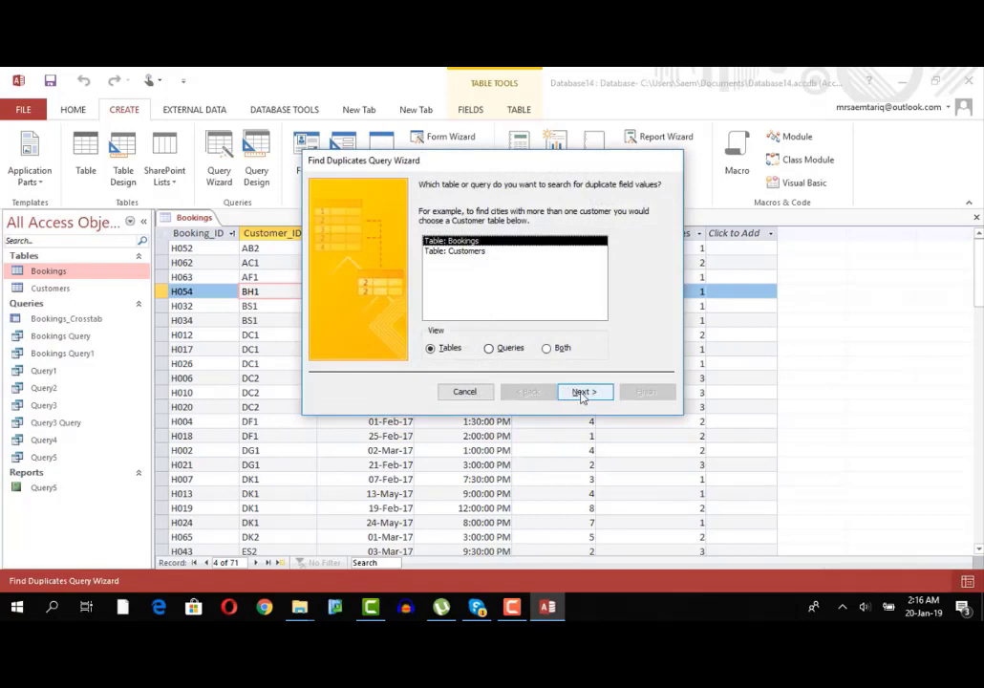
left_click(580, 394)
Use Customer_ID as the duplicate-value field, include all remaining fields, and finish the query as "Find duplicates for Bookings" with its results shown.
left_click(420, 257)
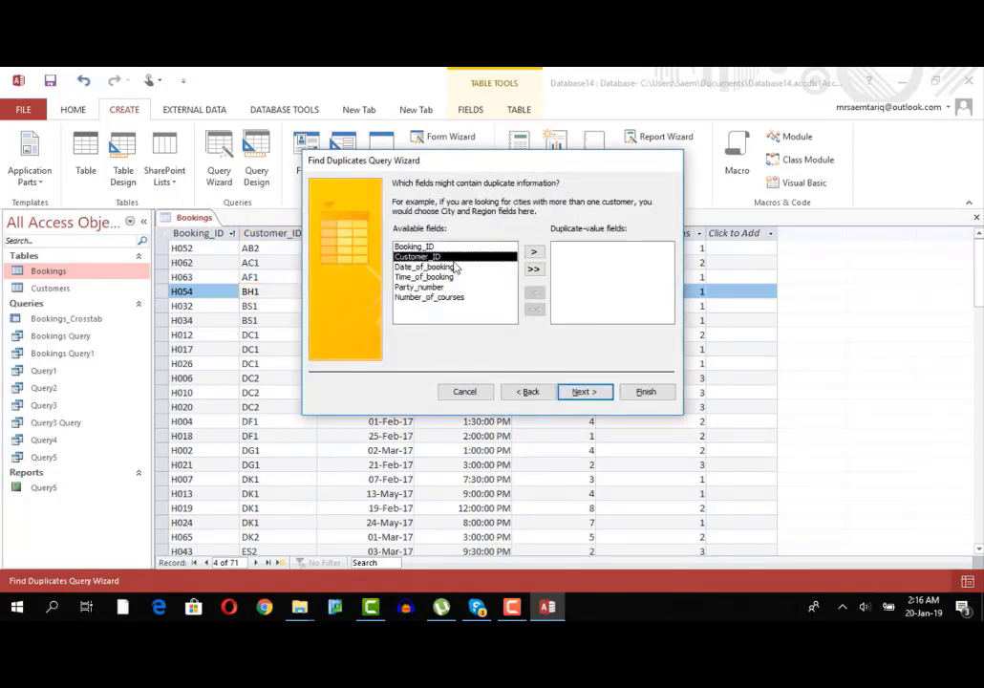
left_click(534, 251)
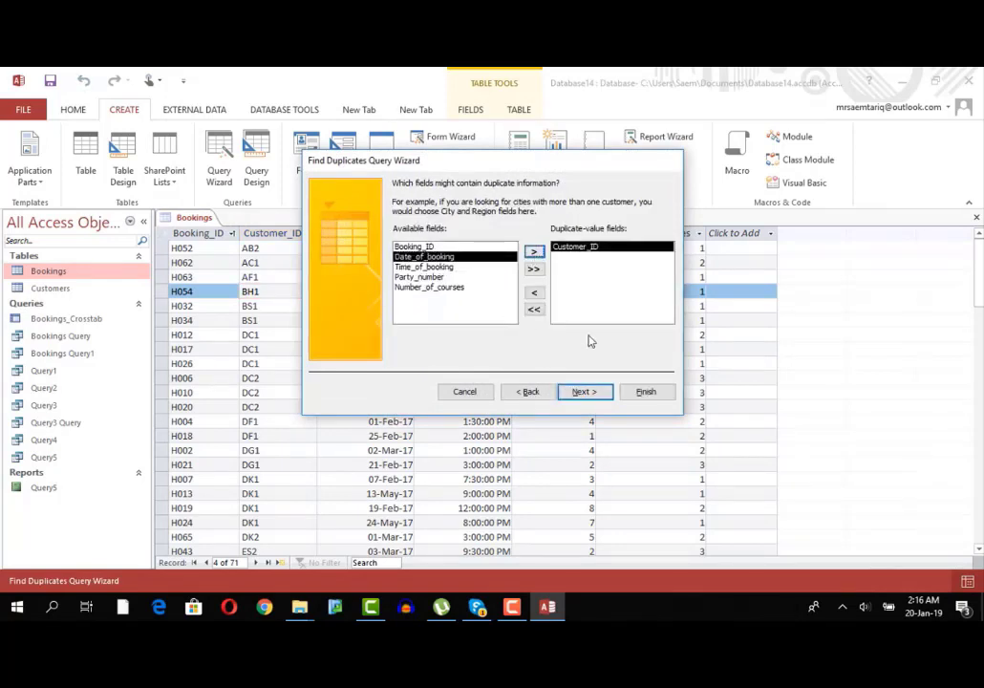
left_click(583, 391)
left_click(534, 281)
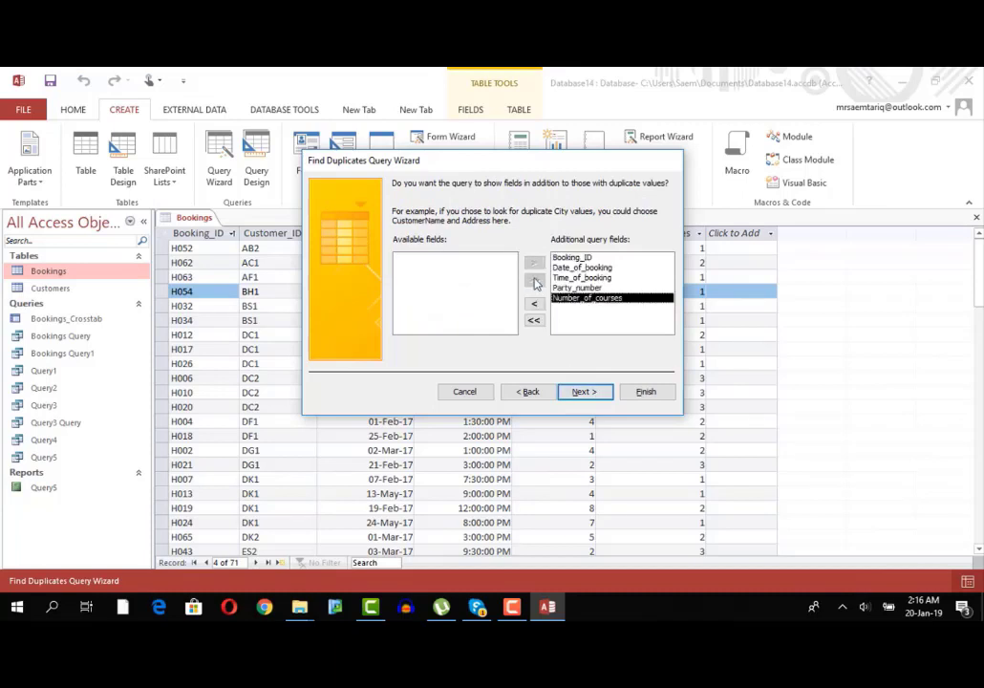
left_click(582, 393)
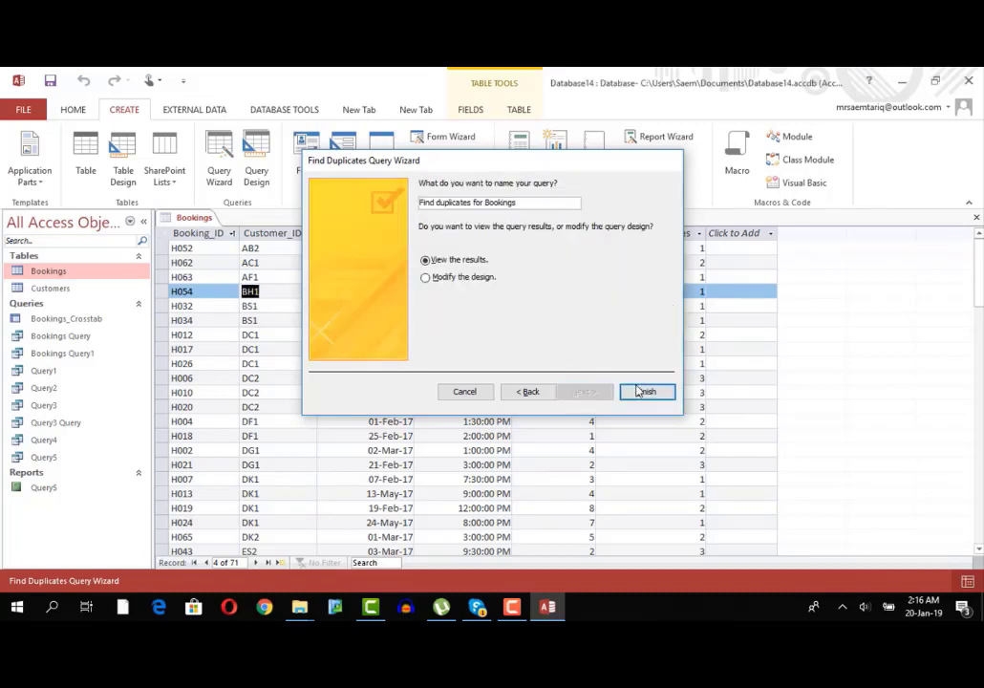
left_click(642, 391)
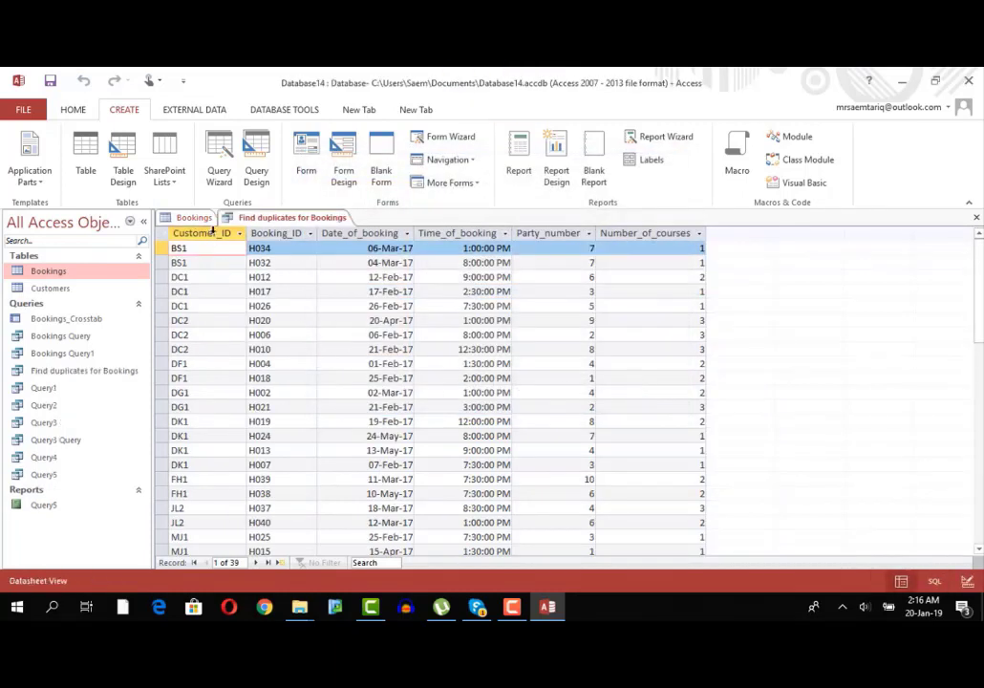
Look through the Customer_ID and Booking_ID columns of the duplicates query, and close both the query and the Bookings table.
left_click(211, 234)
scroll(215, 497, "down", 4)
scroll(211, 483, "up", 4)
scroll(187, 340, "down", 9)
scroll(183, 335, "up", 6)
scroll(181, 336, "up", 3)
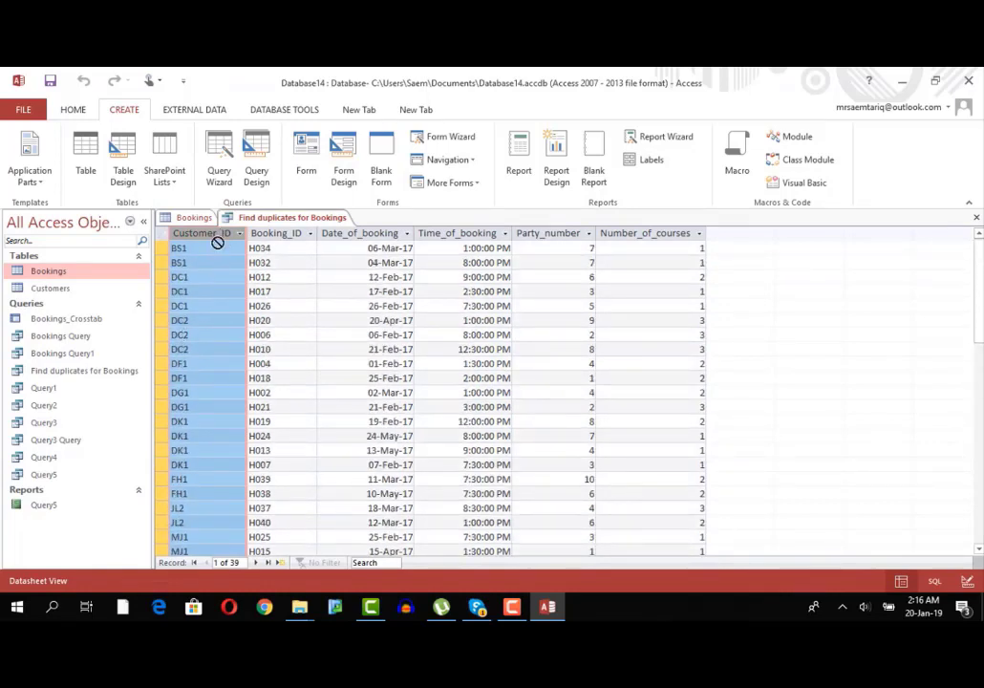
left_click(261, 235)
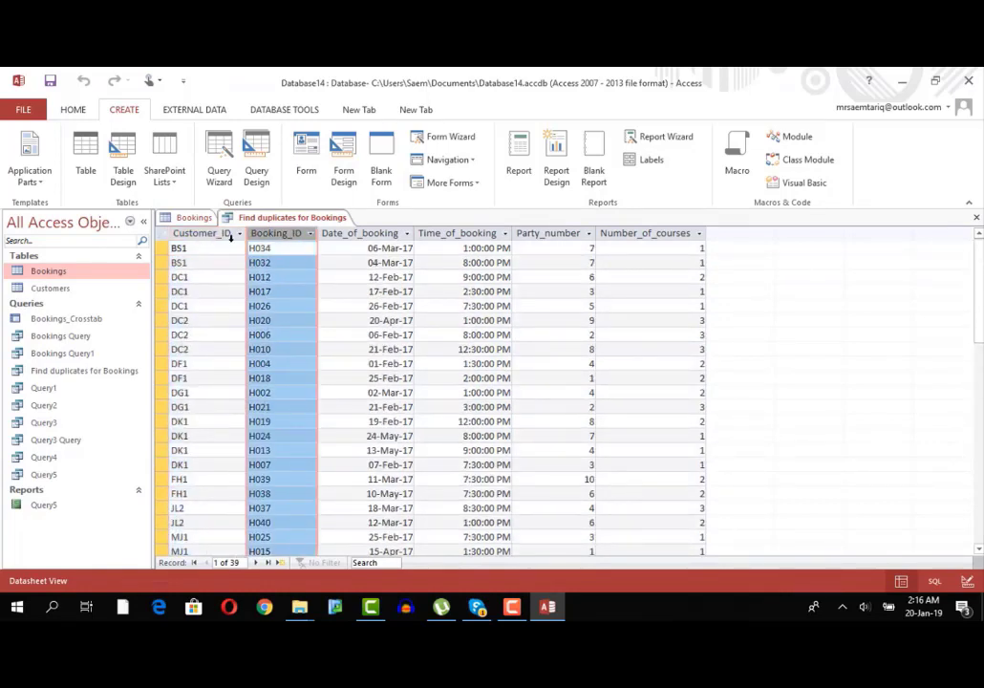
left_click(230, 234)
left_click(976, 218)
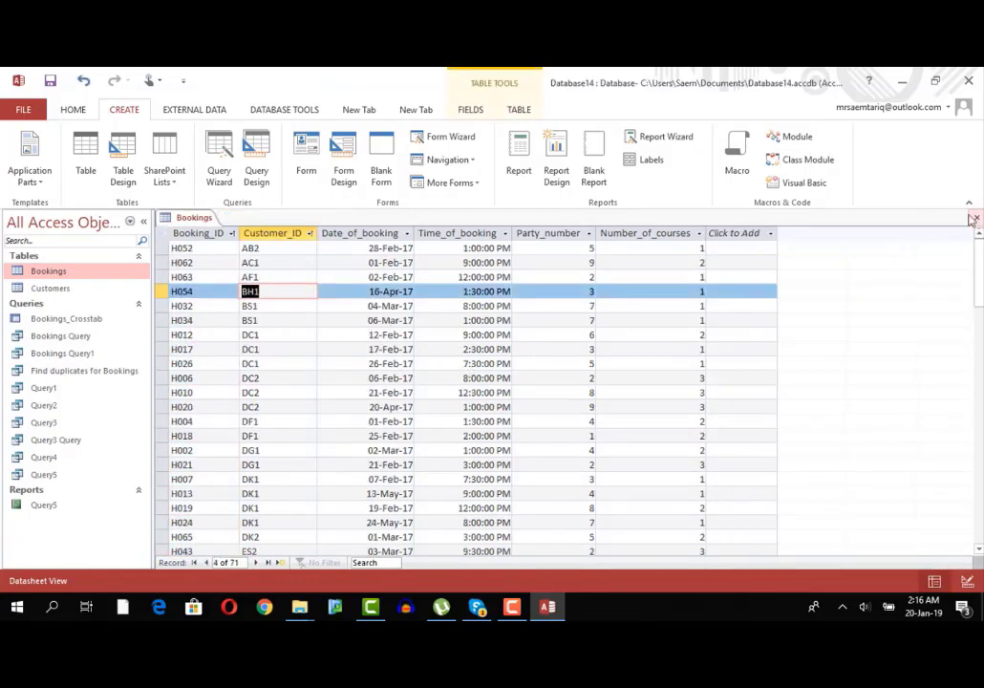
key("ctrl+w")
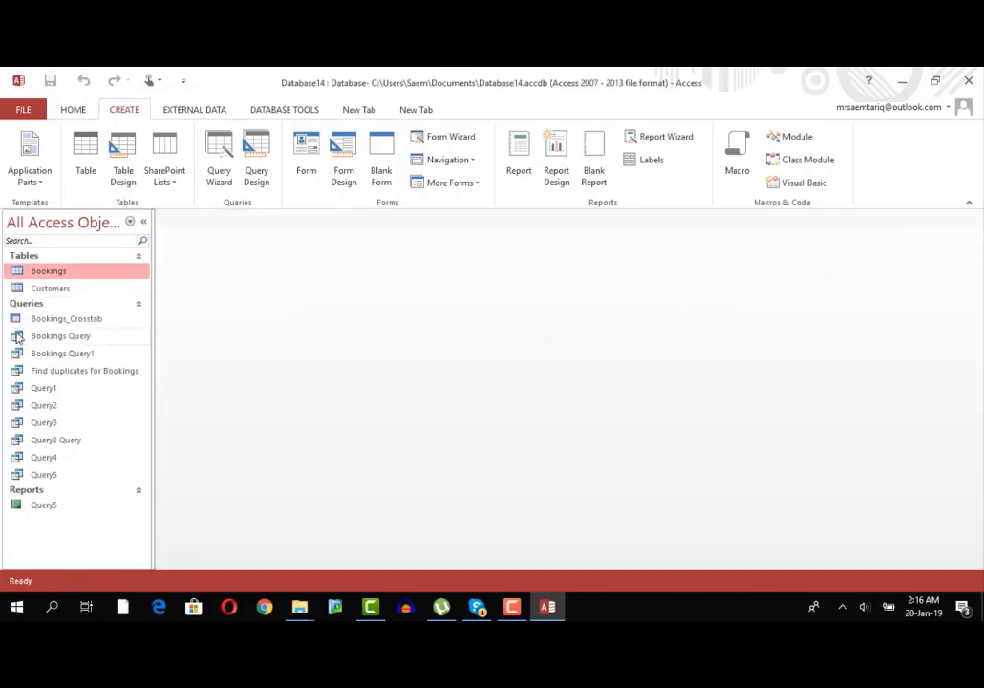
View the Customers table and the Bookings table one after the other, closing each.
double_click(59, 289)
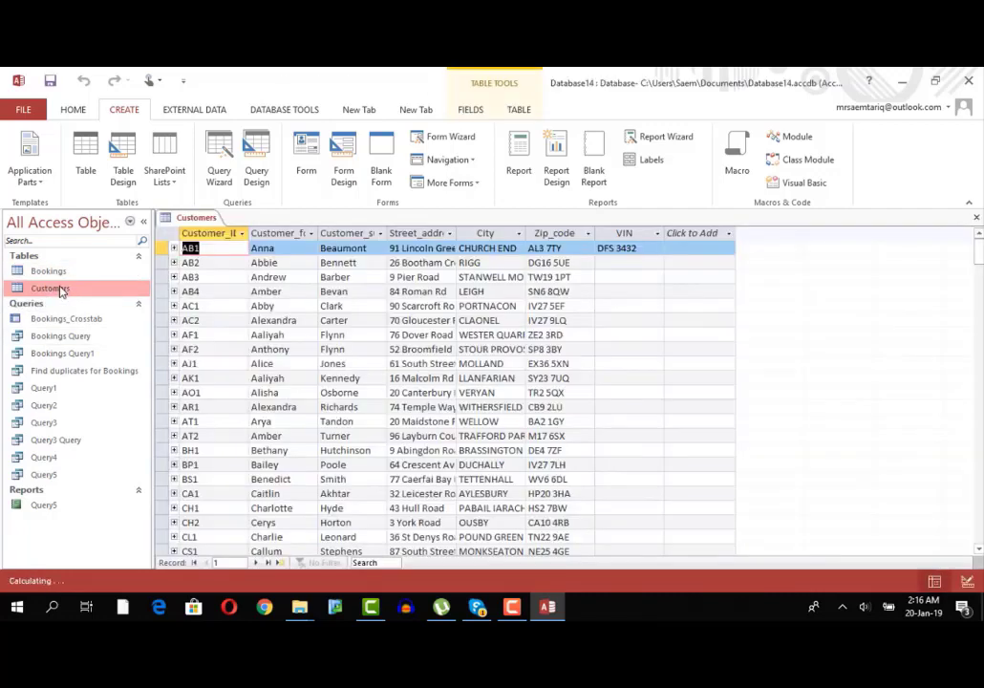
left_click(976, 218)
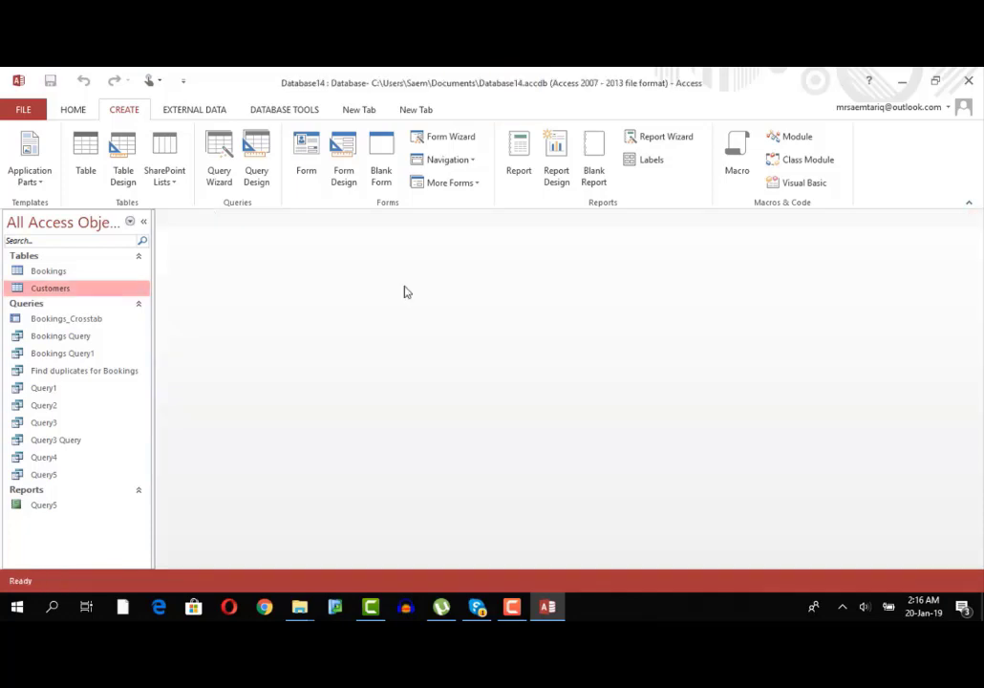
left_click(140, 277)
double_click(140, 276)
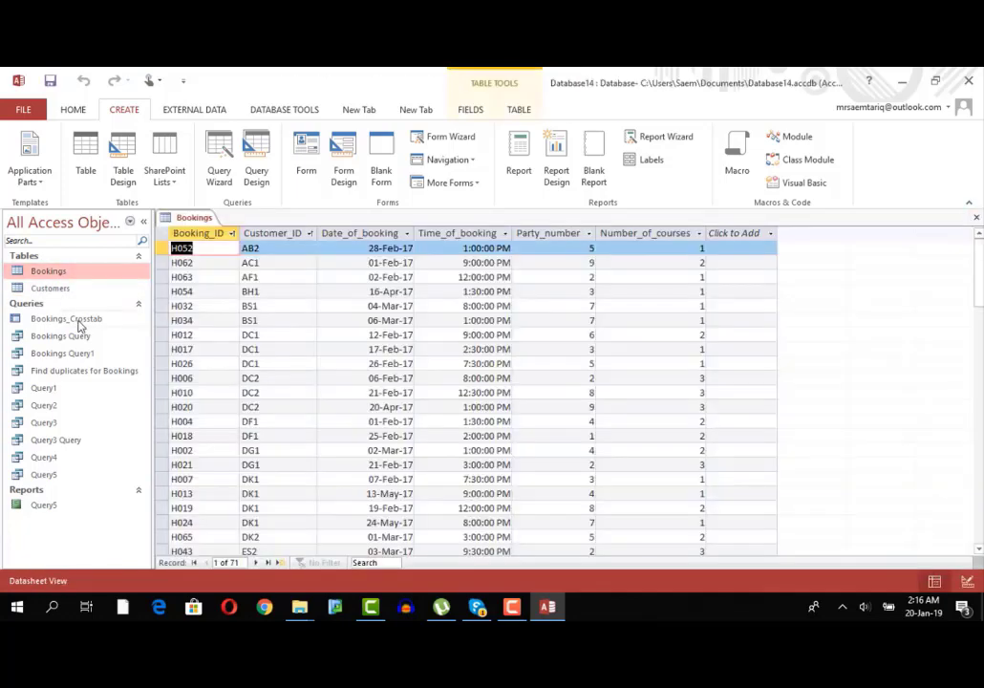
left_click(976, 220)
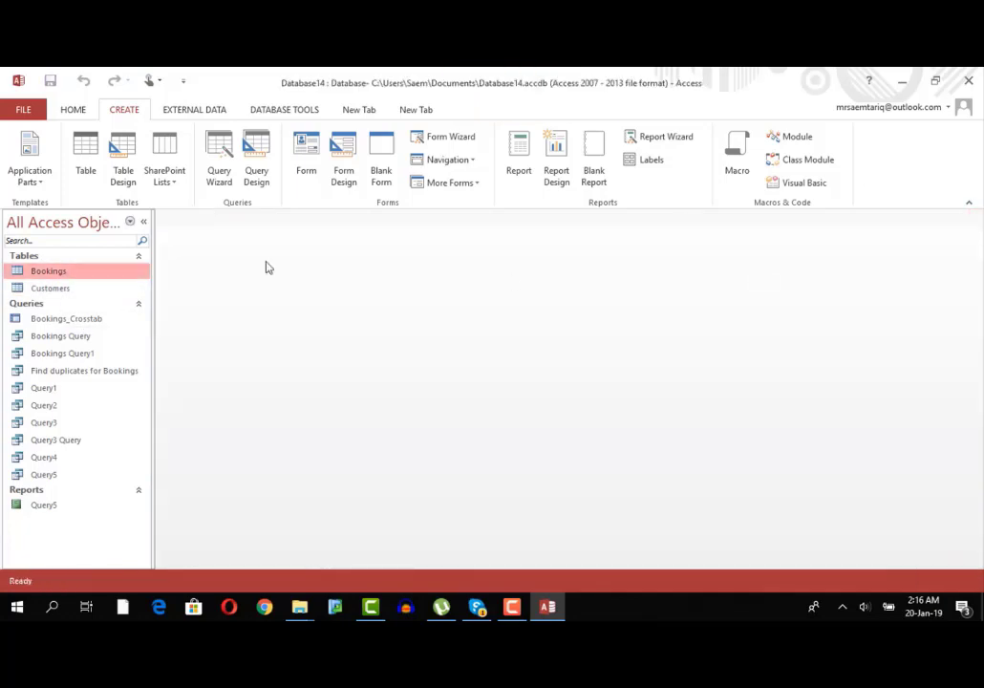
Delete all saved queries, from Bookings_Crosstab through Query5, keeping the tables and the report.
left_click(65, 325)
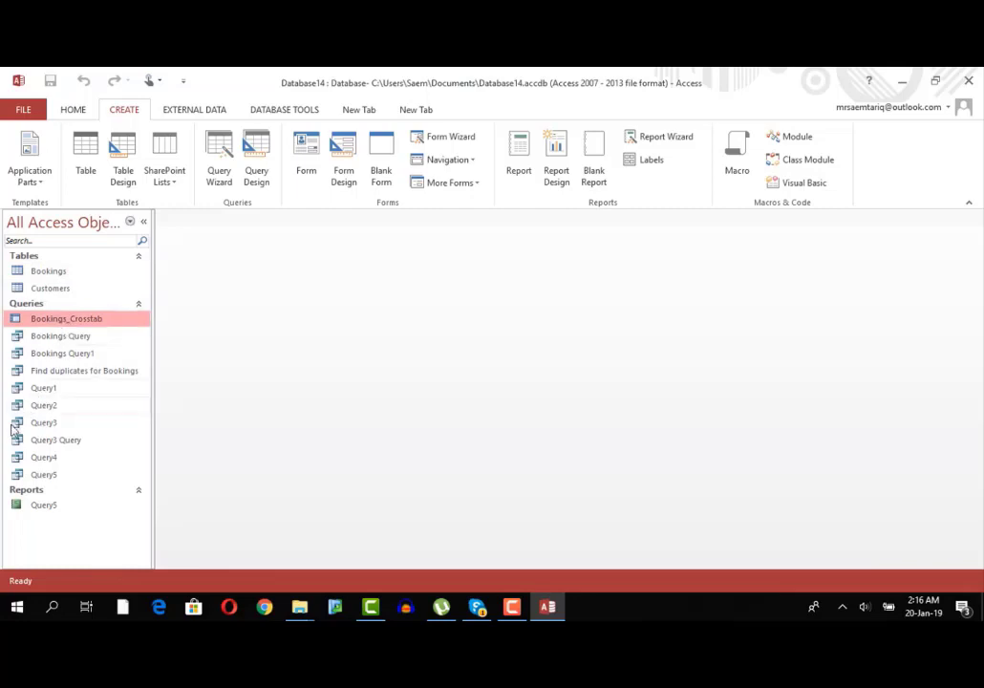
left_click(55, 475, "shift")
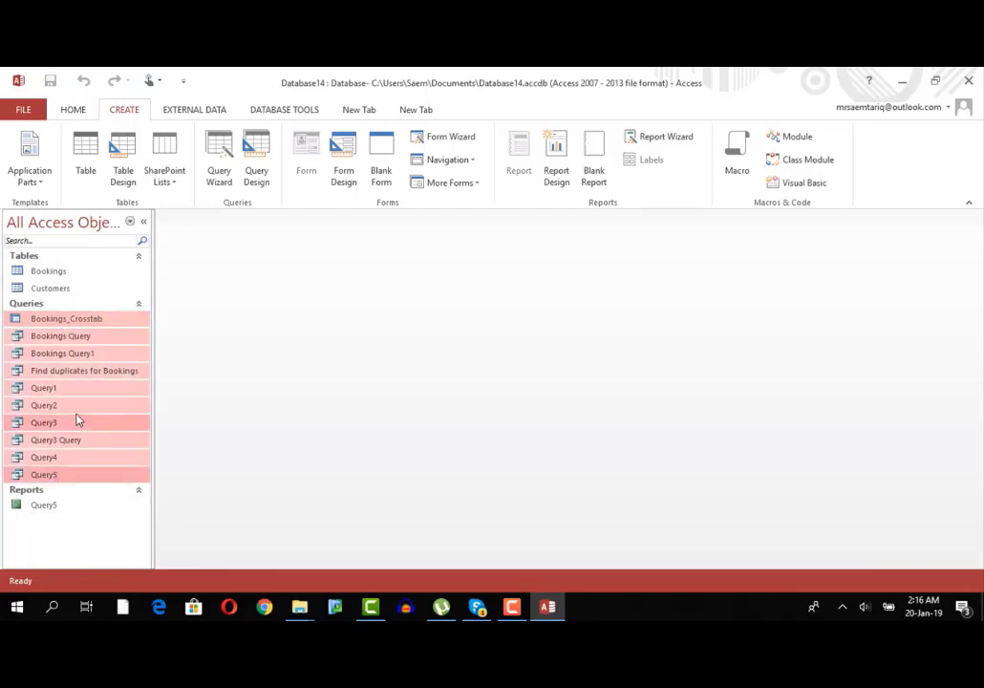
key("Delete")
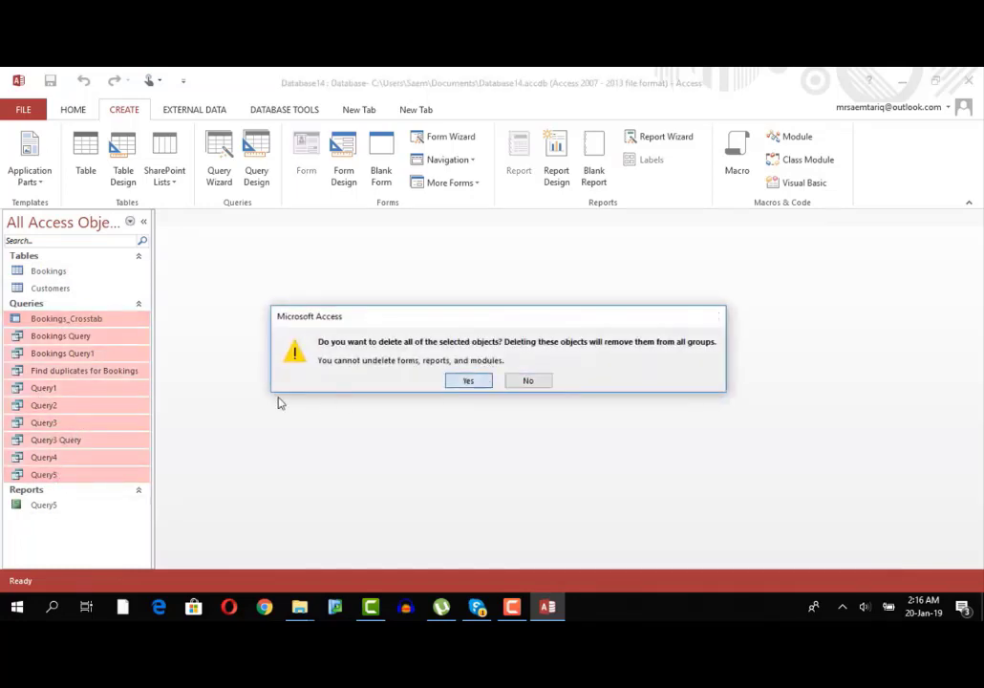
key("Return")
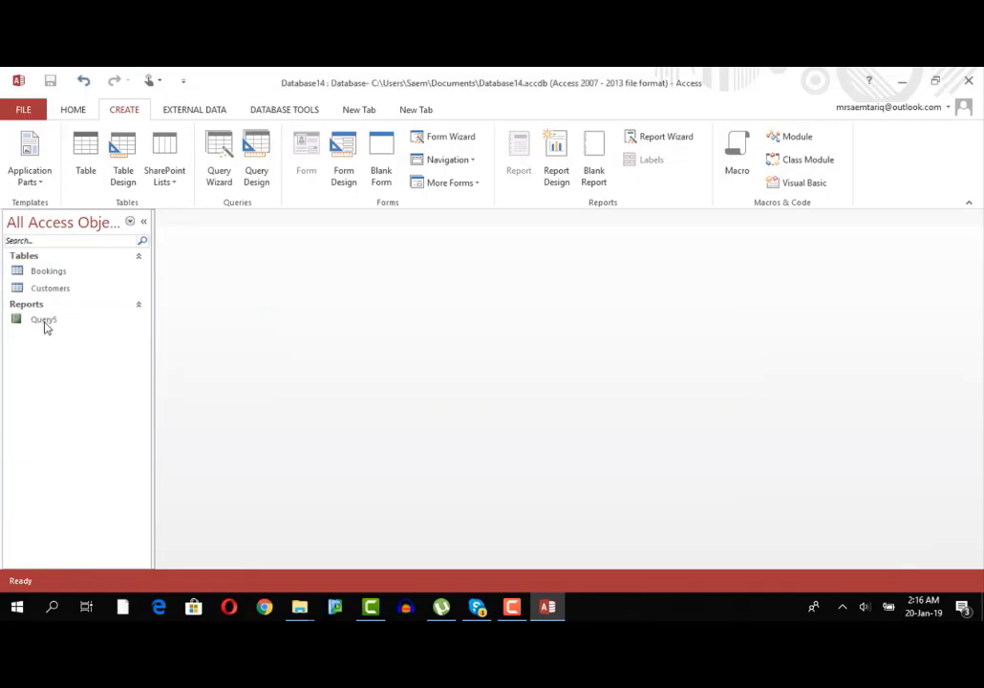
Duplicate the Bookings table within the Tables group as "Copy Of Bookings".
left_click(72, 274)
right_click(71, 274)
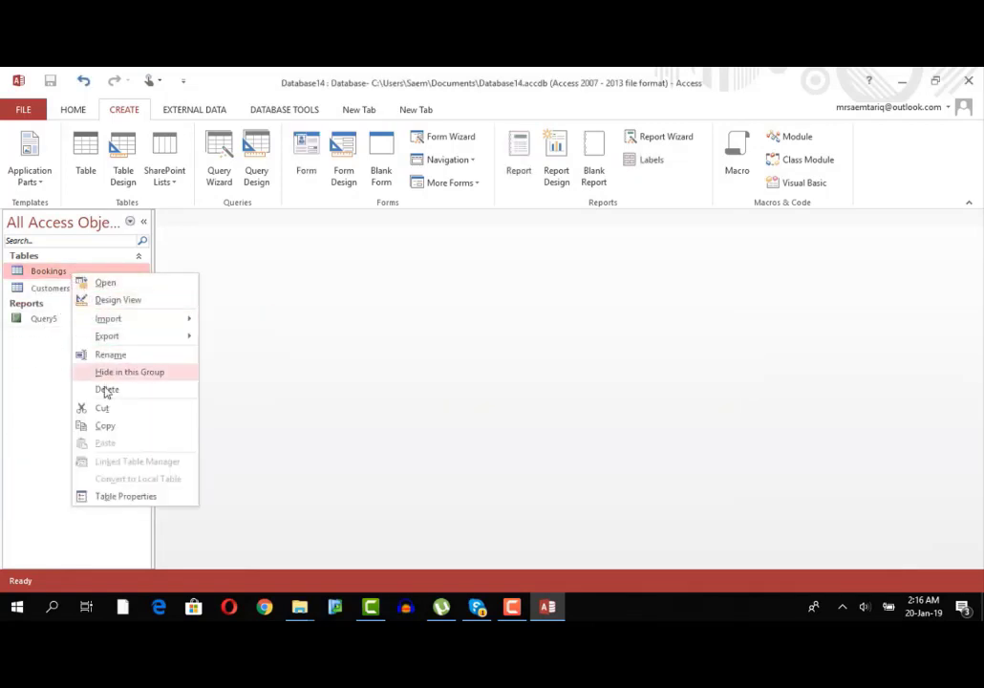
left_click(107, 426)
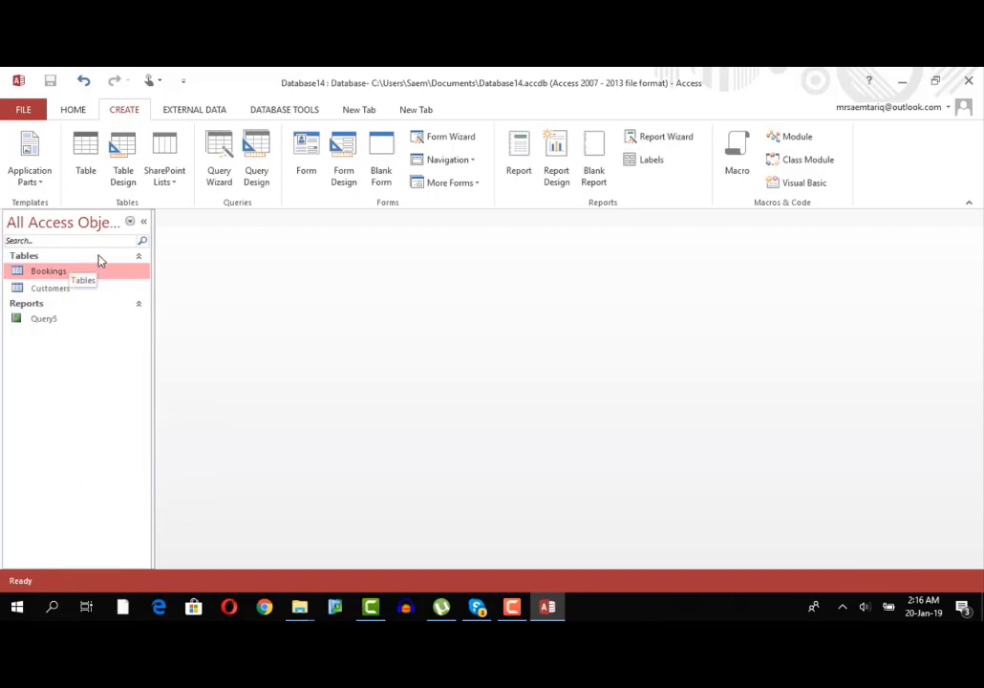
right_click(99, 257)
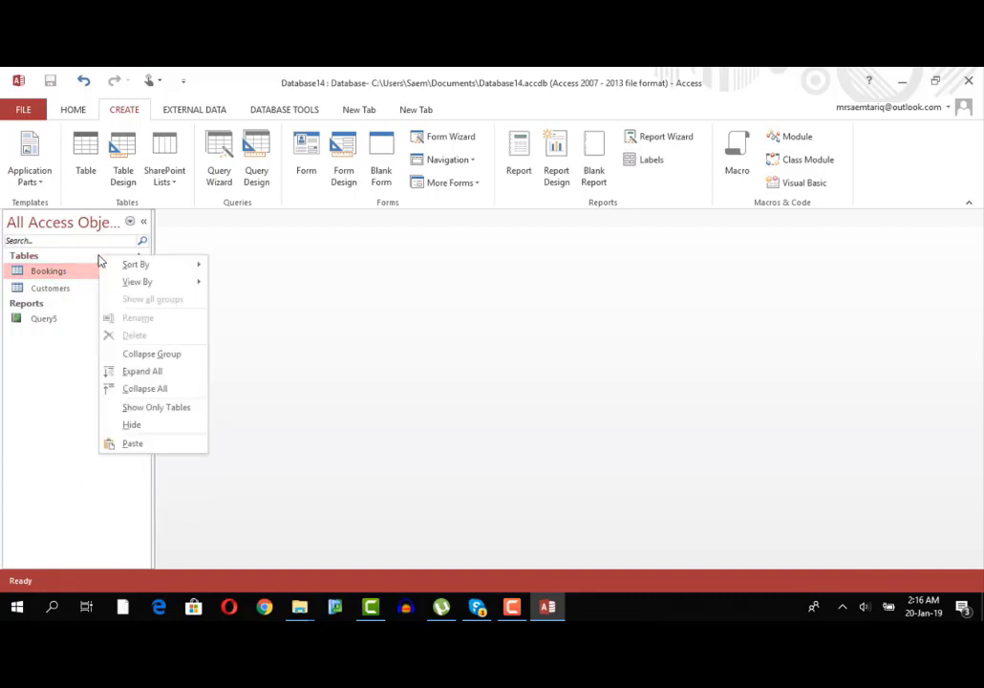
left_click(133, 444)
left_click(583, 231)
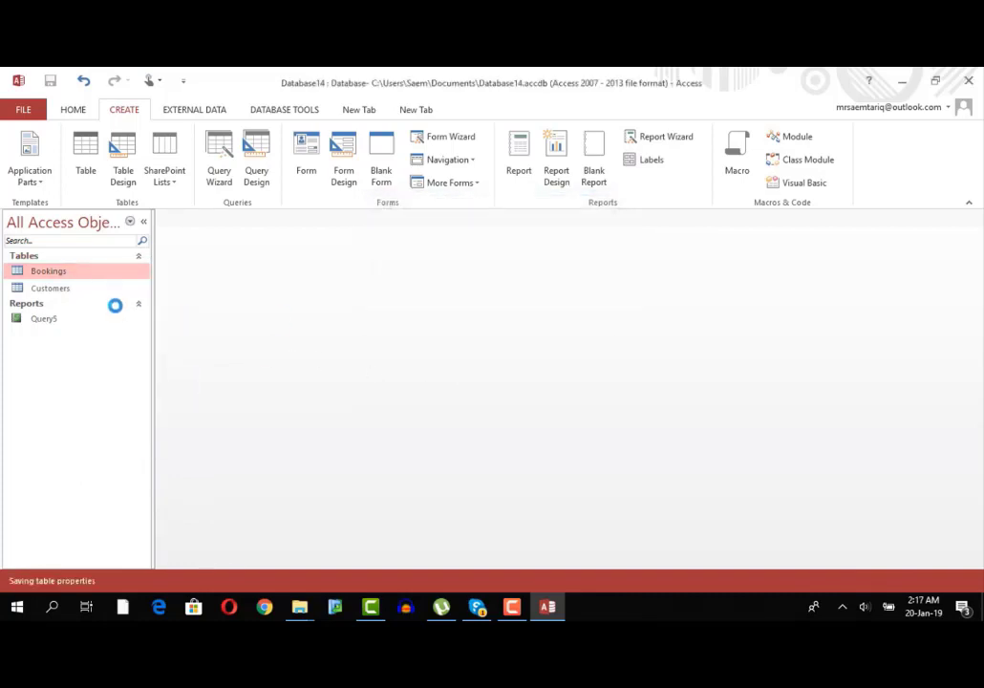
In the Copy Of Bookings table, append 11, 222 and 333 to the Customer_ID of the first, sixth and tenth records respectively.
double_click(107, 292)
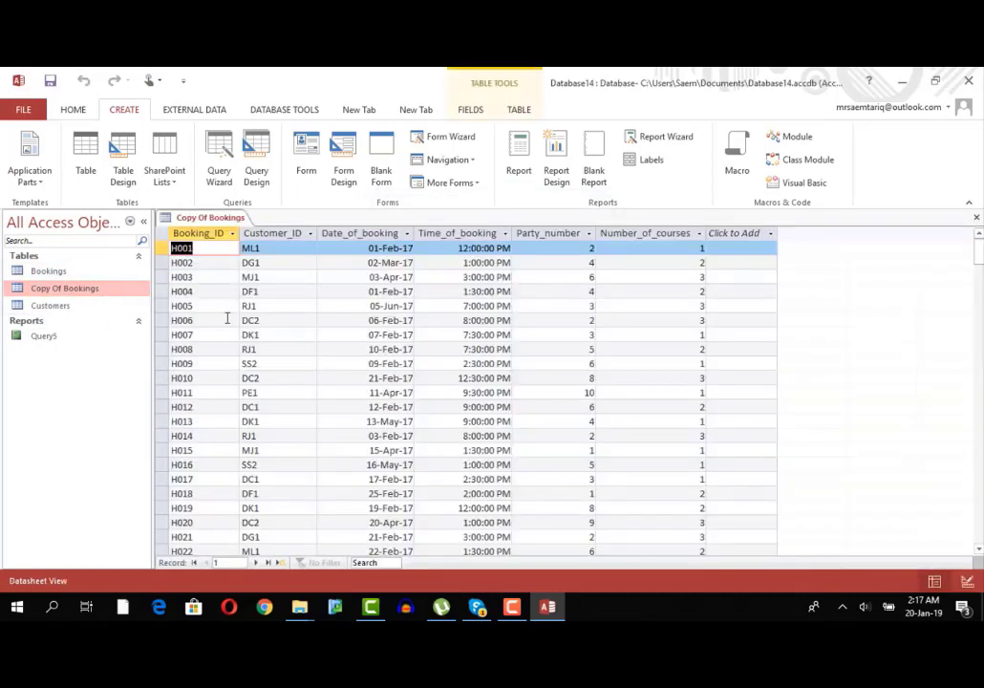
left_click(293, 232)
left_click(290, 260)
left_click(277, 248)
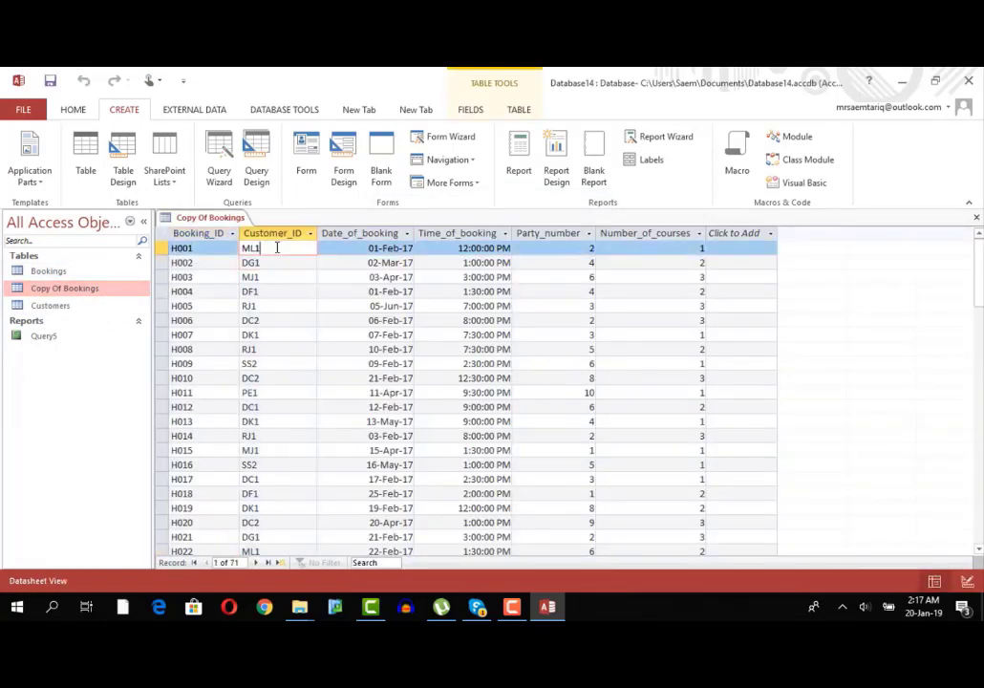
type("11")
left_click(268, 320)
type("222")
left_click(269, 377)
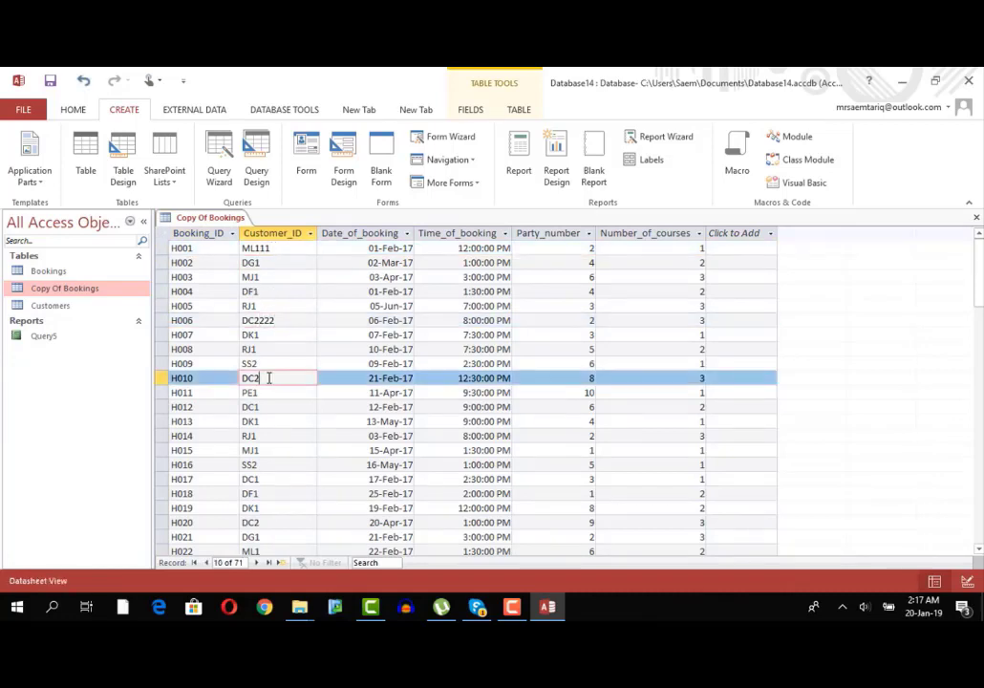
type("333")
left_click(279, 406)
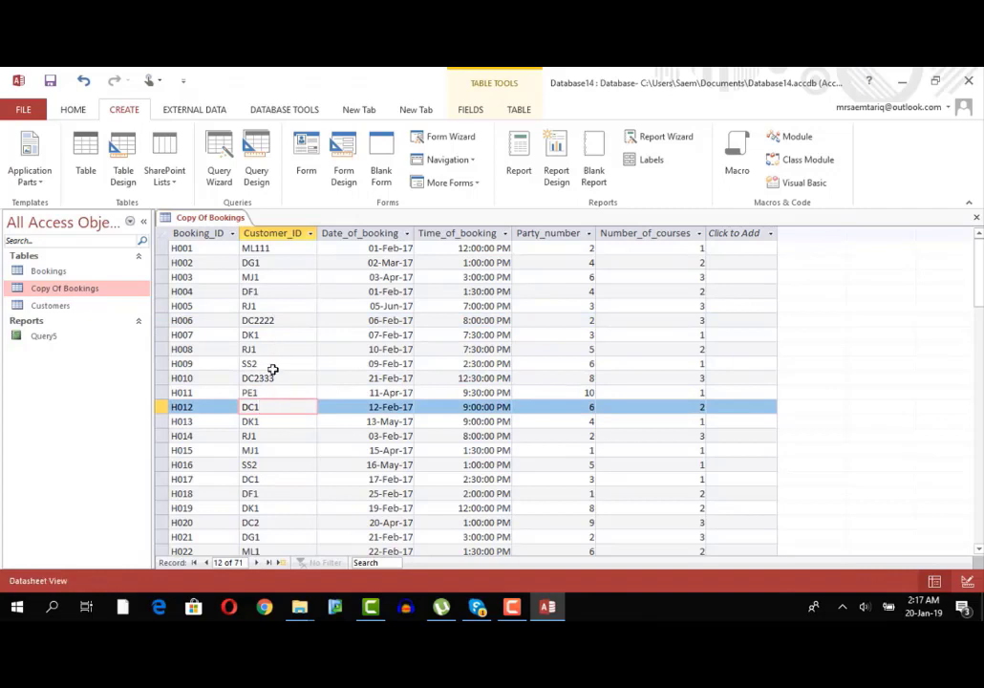
Review the altered tenth, sixth and first records in the Copy Of Bookings table, and close the table.
double_click(263, 377)
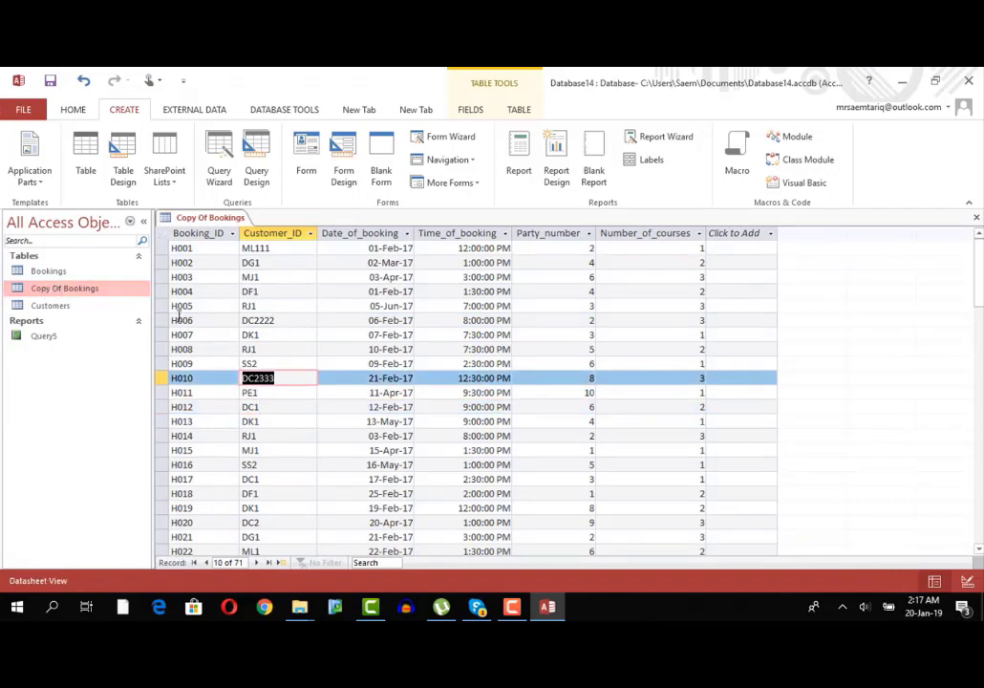
left_click(63, 289)
left_click(164, 378)
left_click(165, 321)
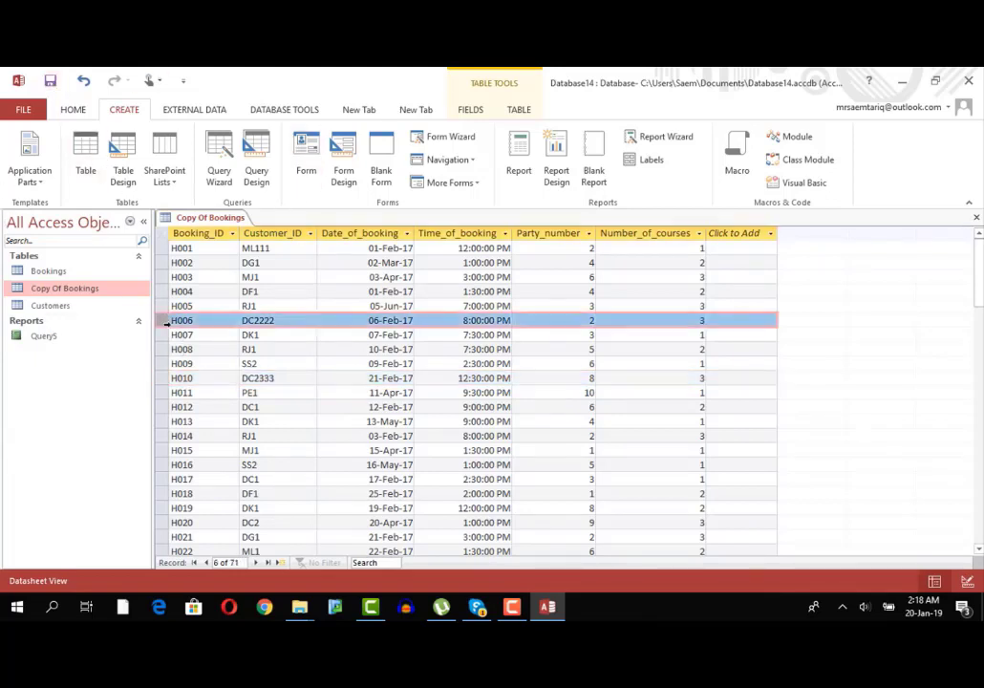
left_click(169, 248)
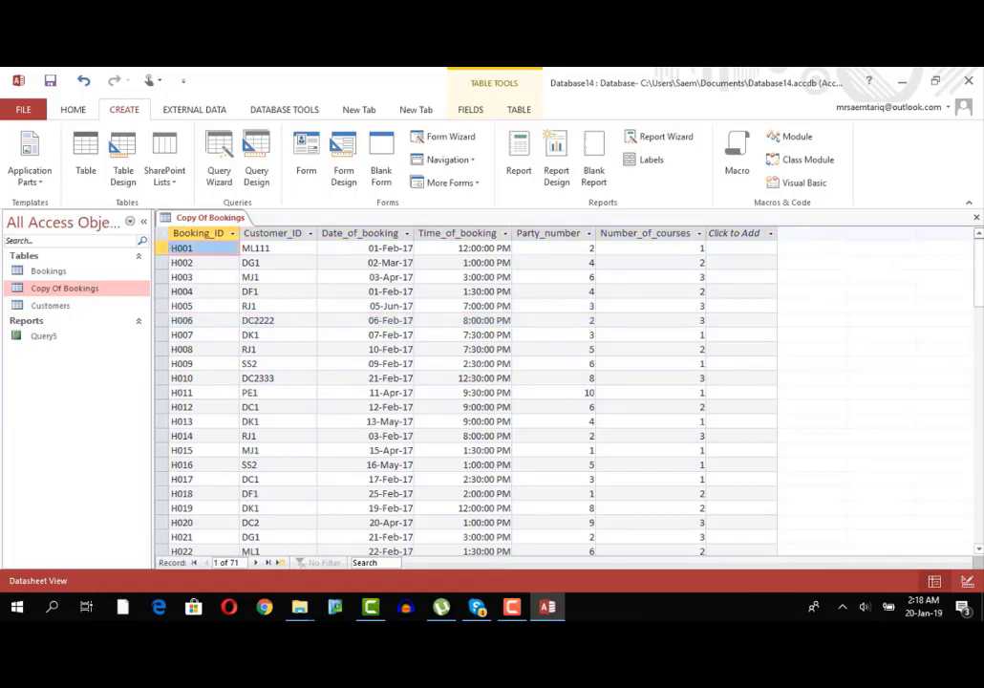
key("ctrl+w")
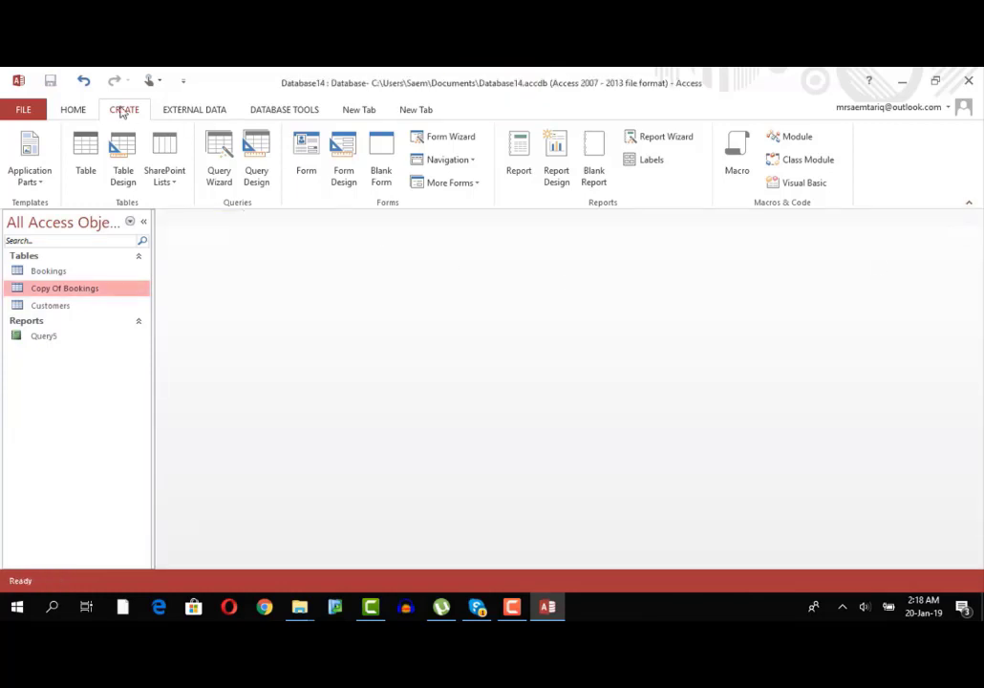
Start a Find Unmatched query with Copy Of Bookings as the results table and Bookings as the related table.
left_click(218, 165)
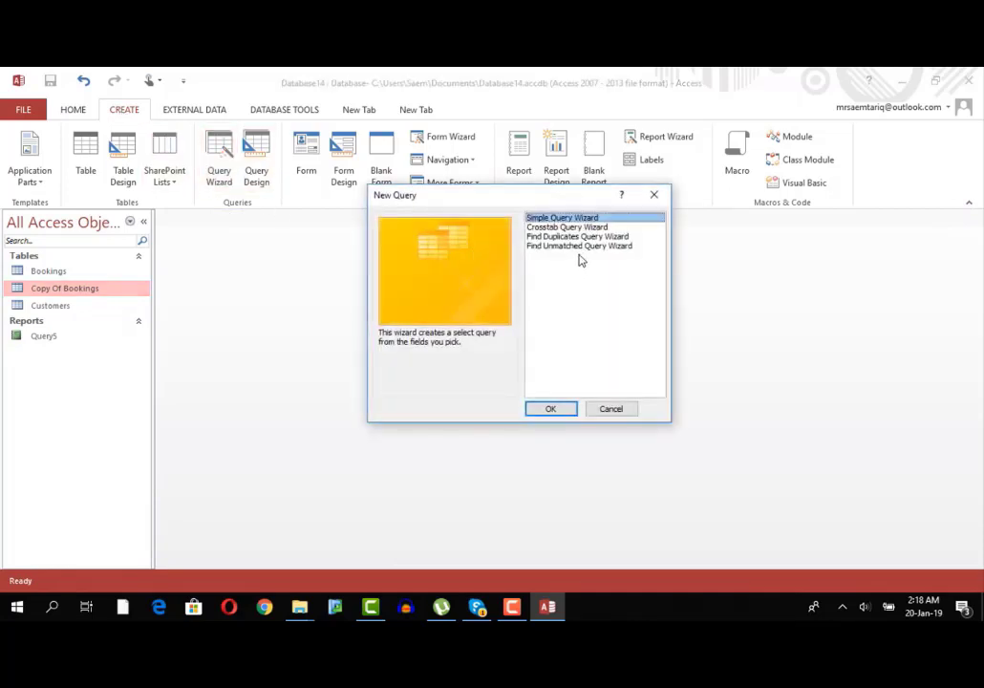
left_click(579, 247)
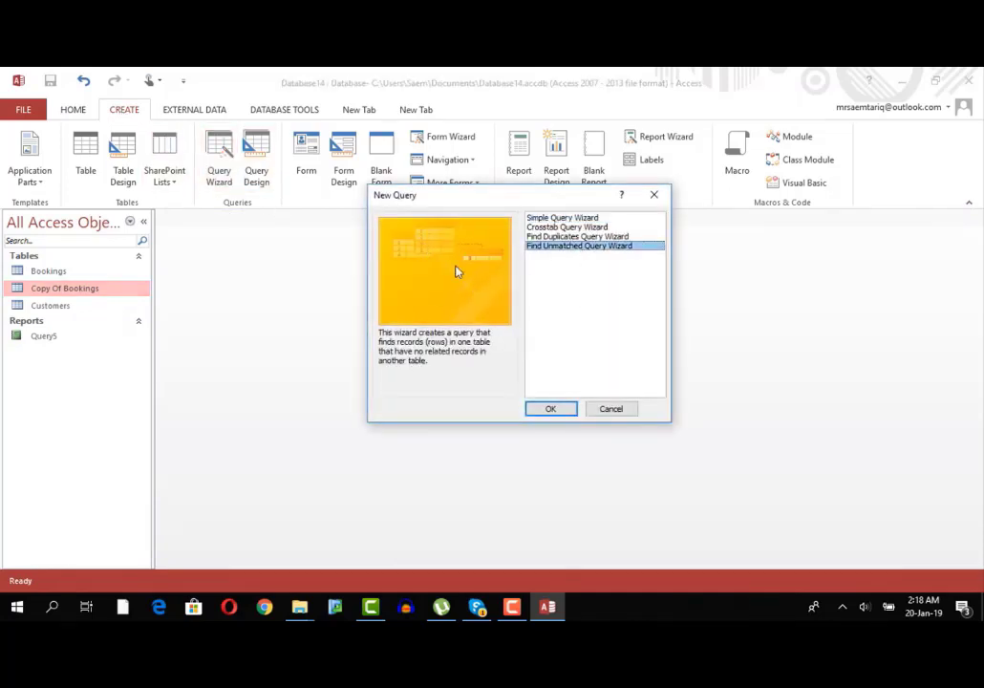
left_click(552, 409)
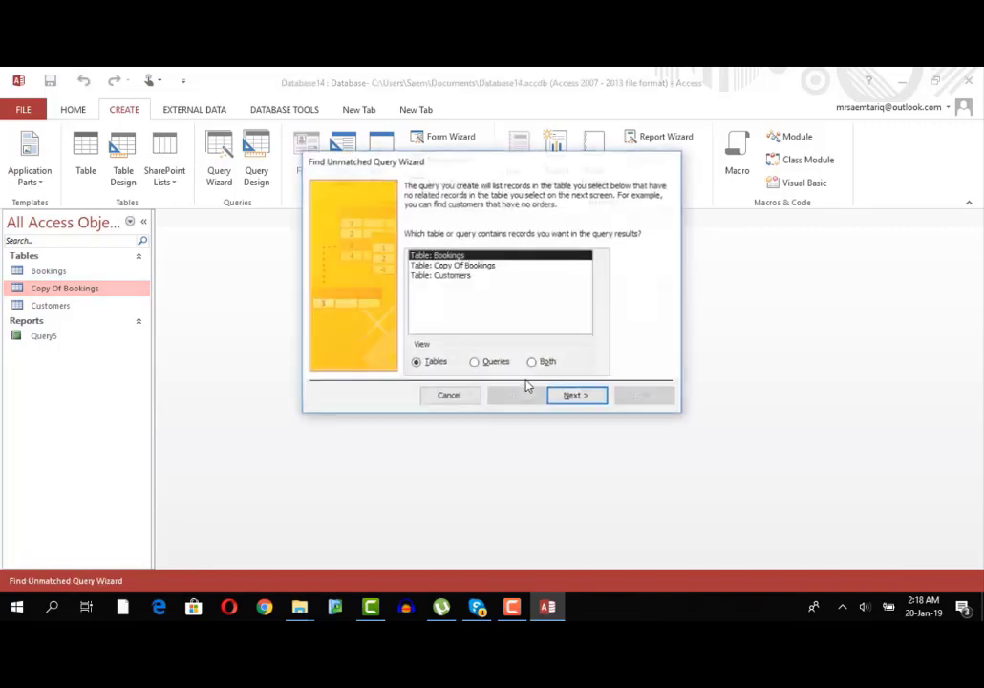
left_click(468, 266)
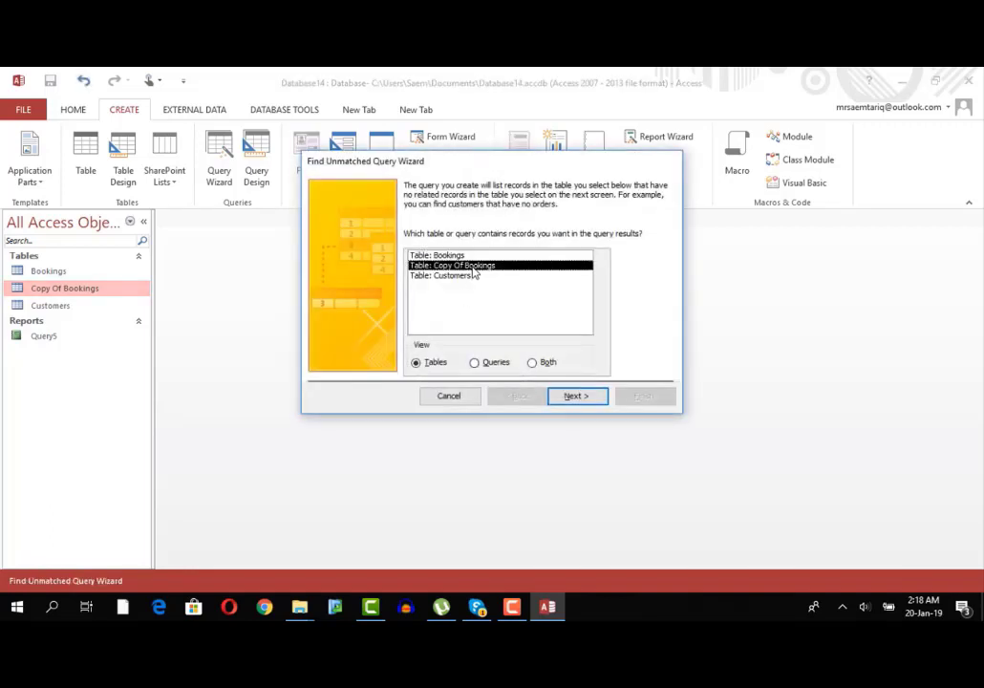
left_click(573, 397)
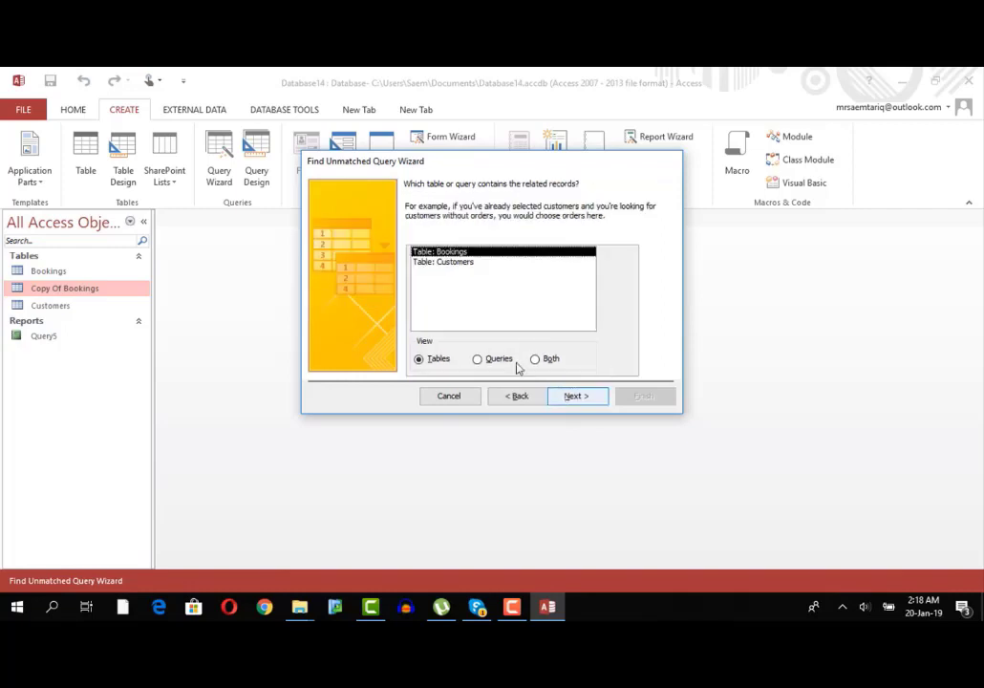
left_click(568, 400)
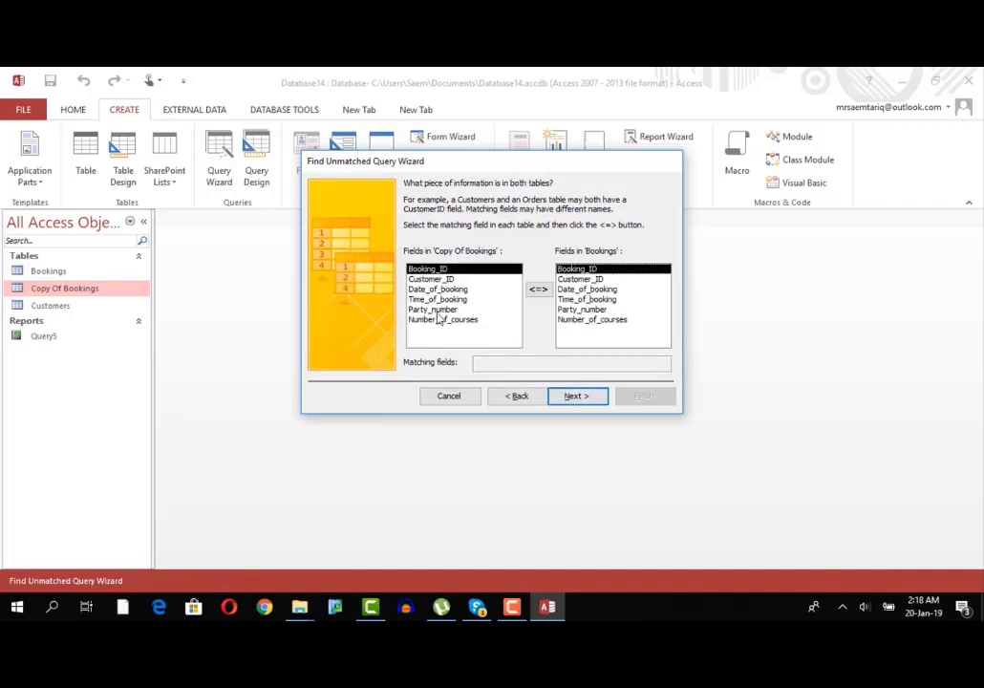
Match both tables on Customer_ID, finish the query with all fields included, and select the Customer_ID column in its results.
left_click(513, 279)
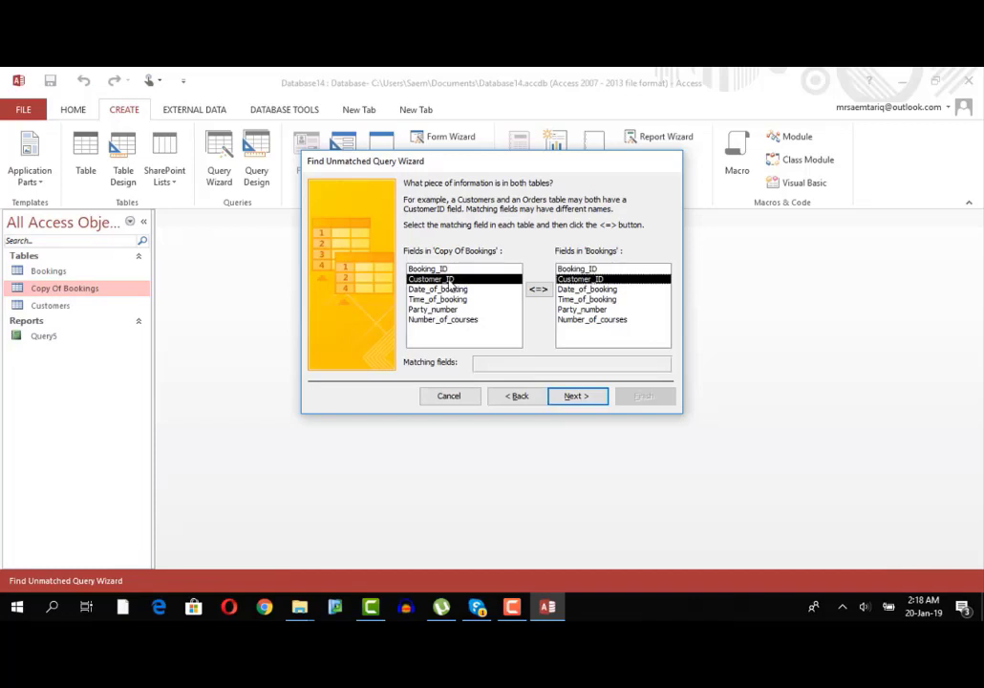
left_click(584, 397)
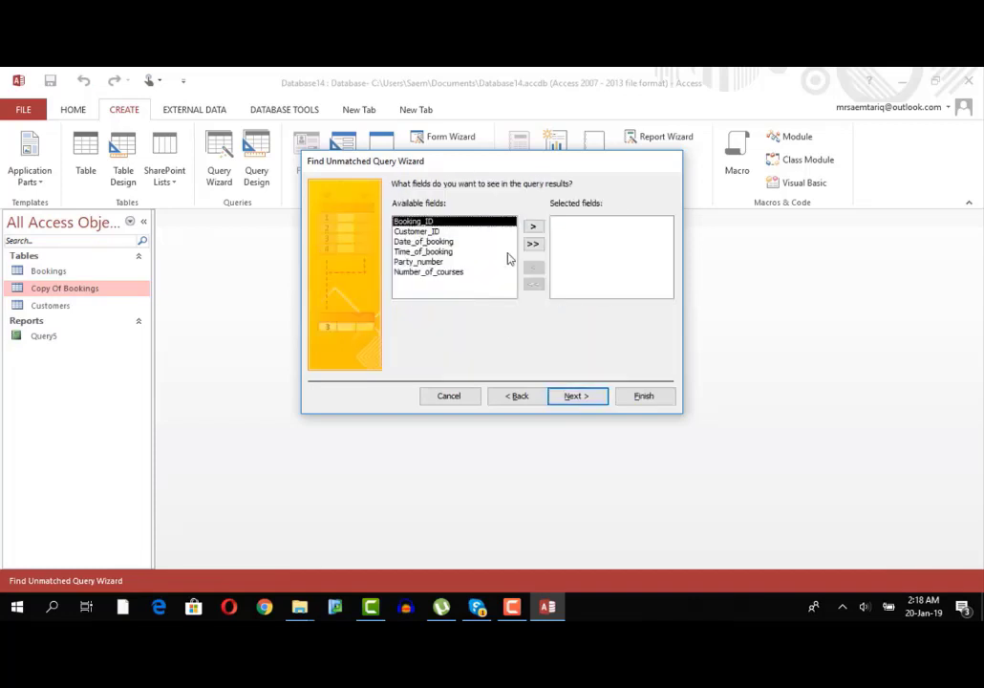
left_click(533, 244)
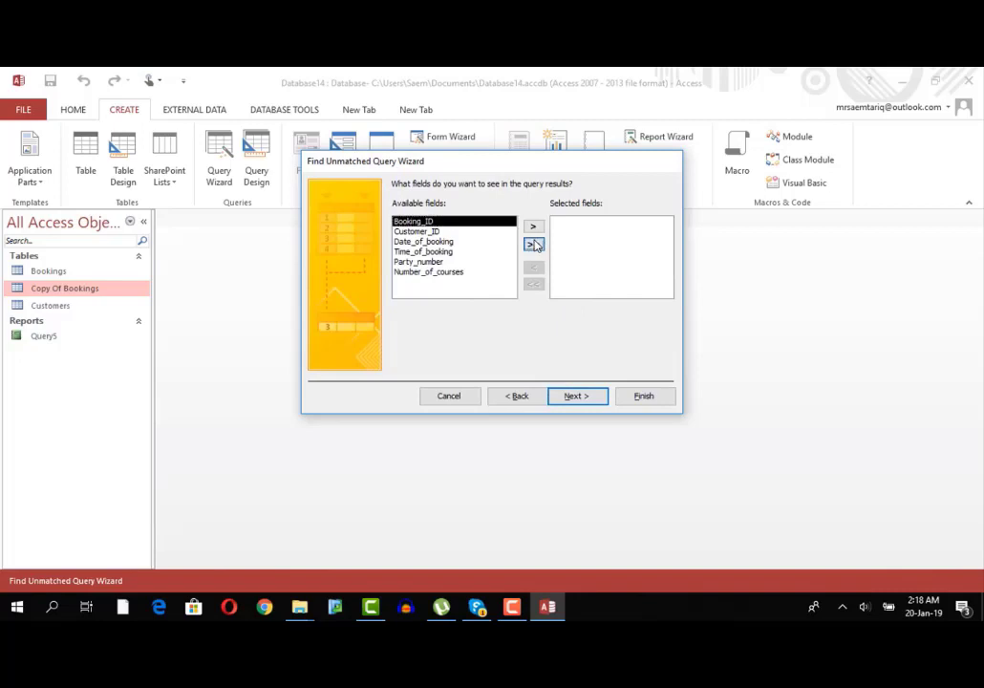
left_click(573, 397)
left_click(640, 396)
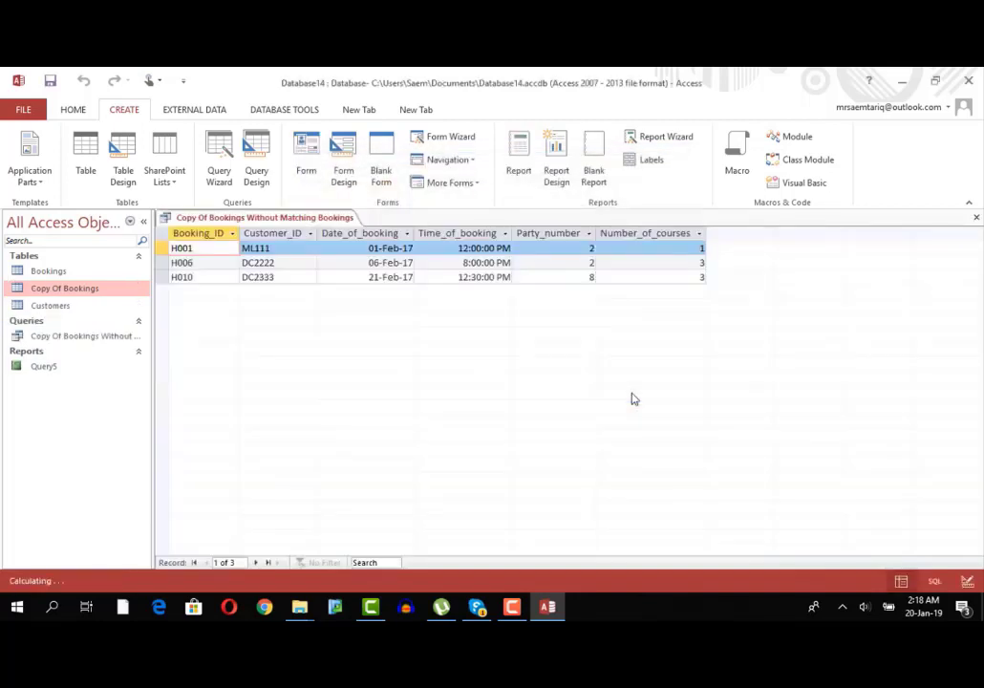
left_click(274, 232)
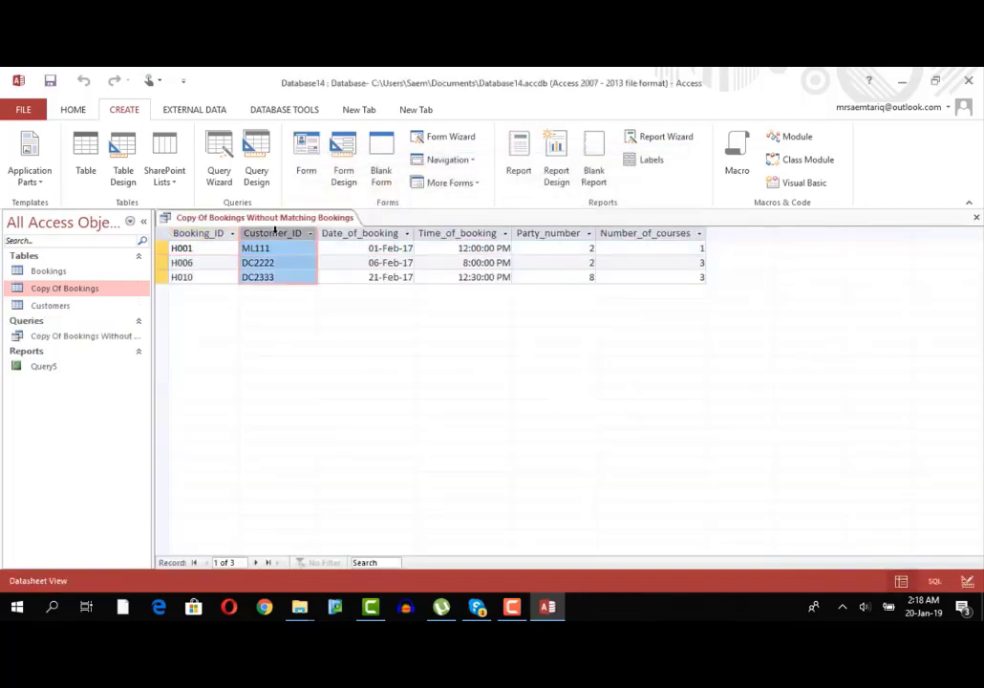